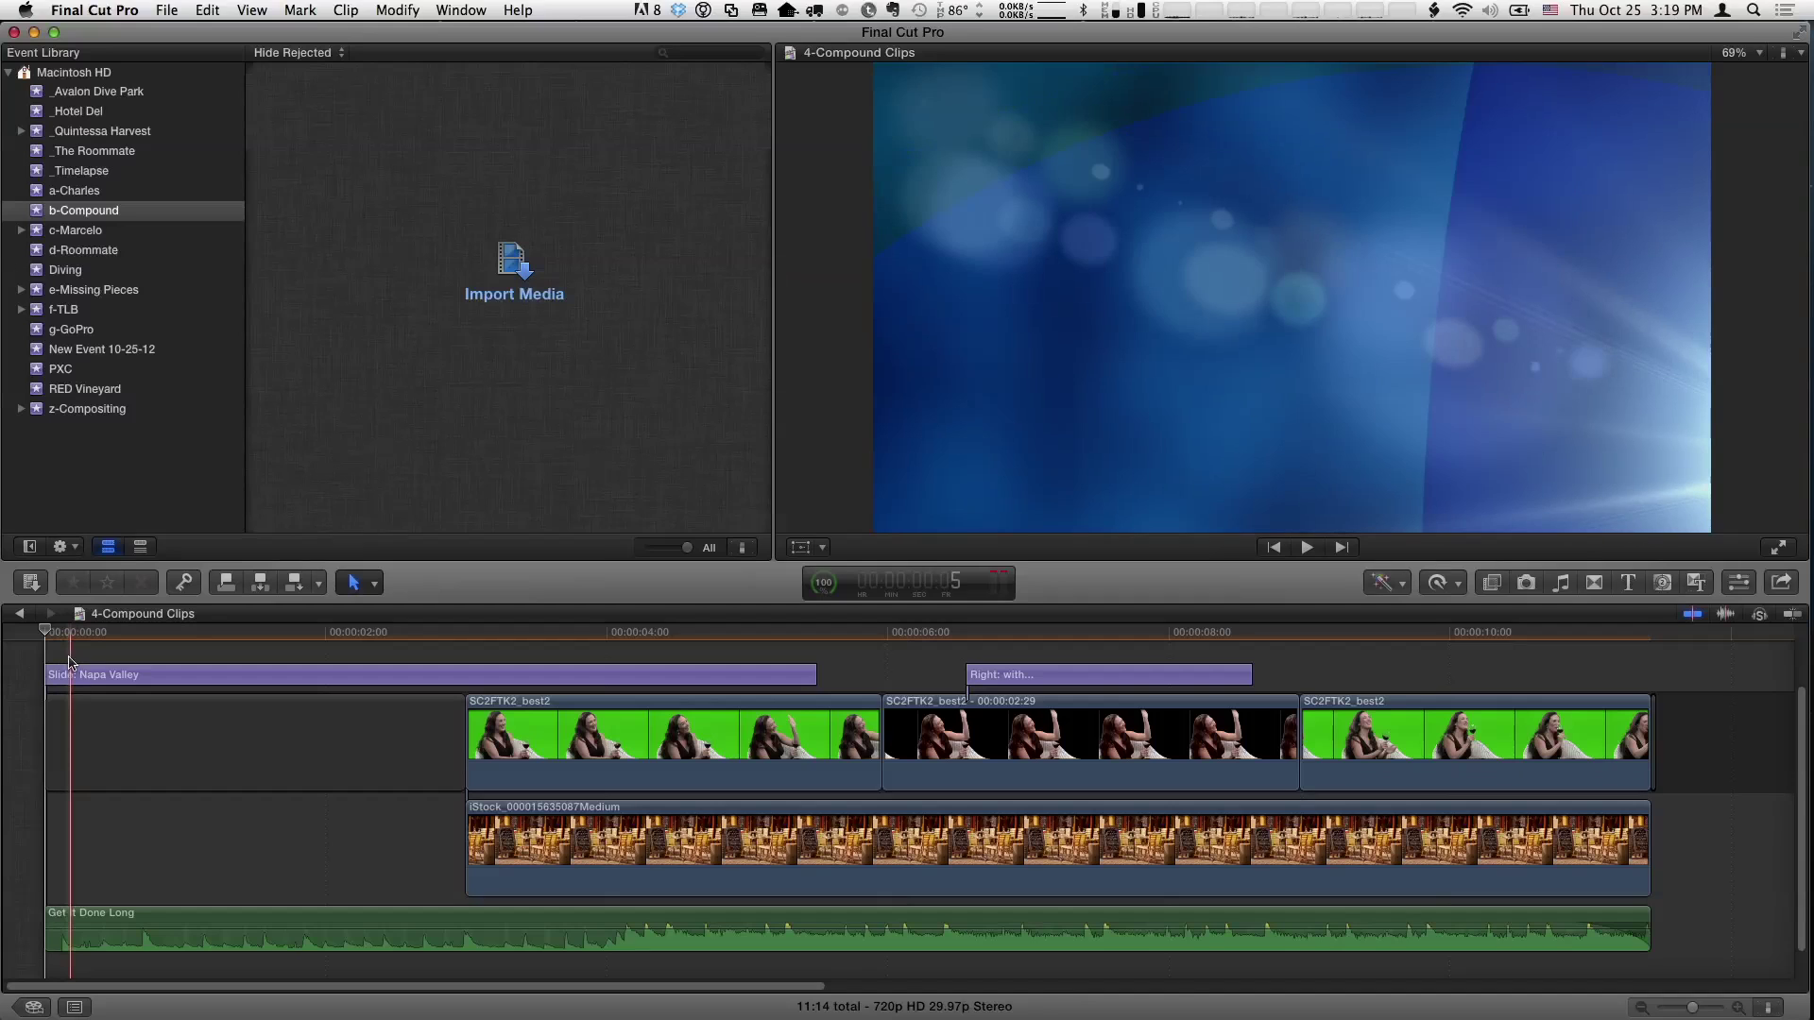
- Select every project clip and combine them into a 'Napa Show' compound clip in the b-Compound event
key("super+a")
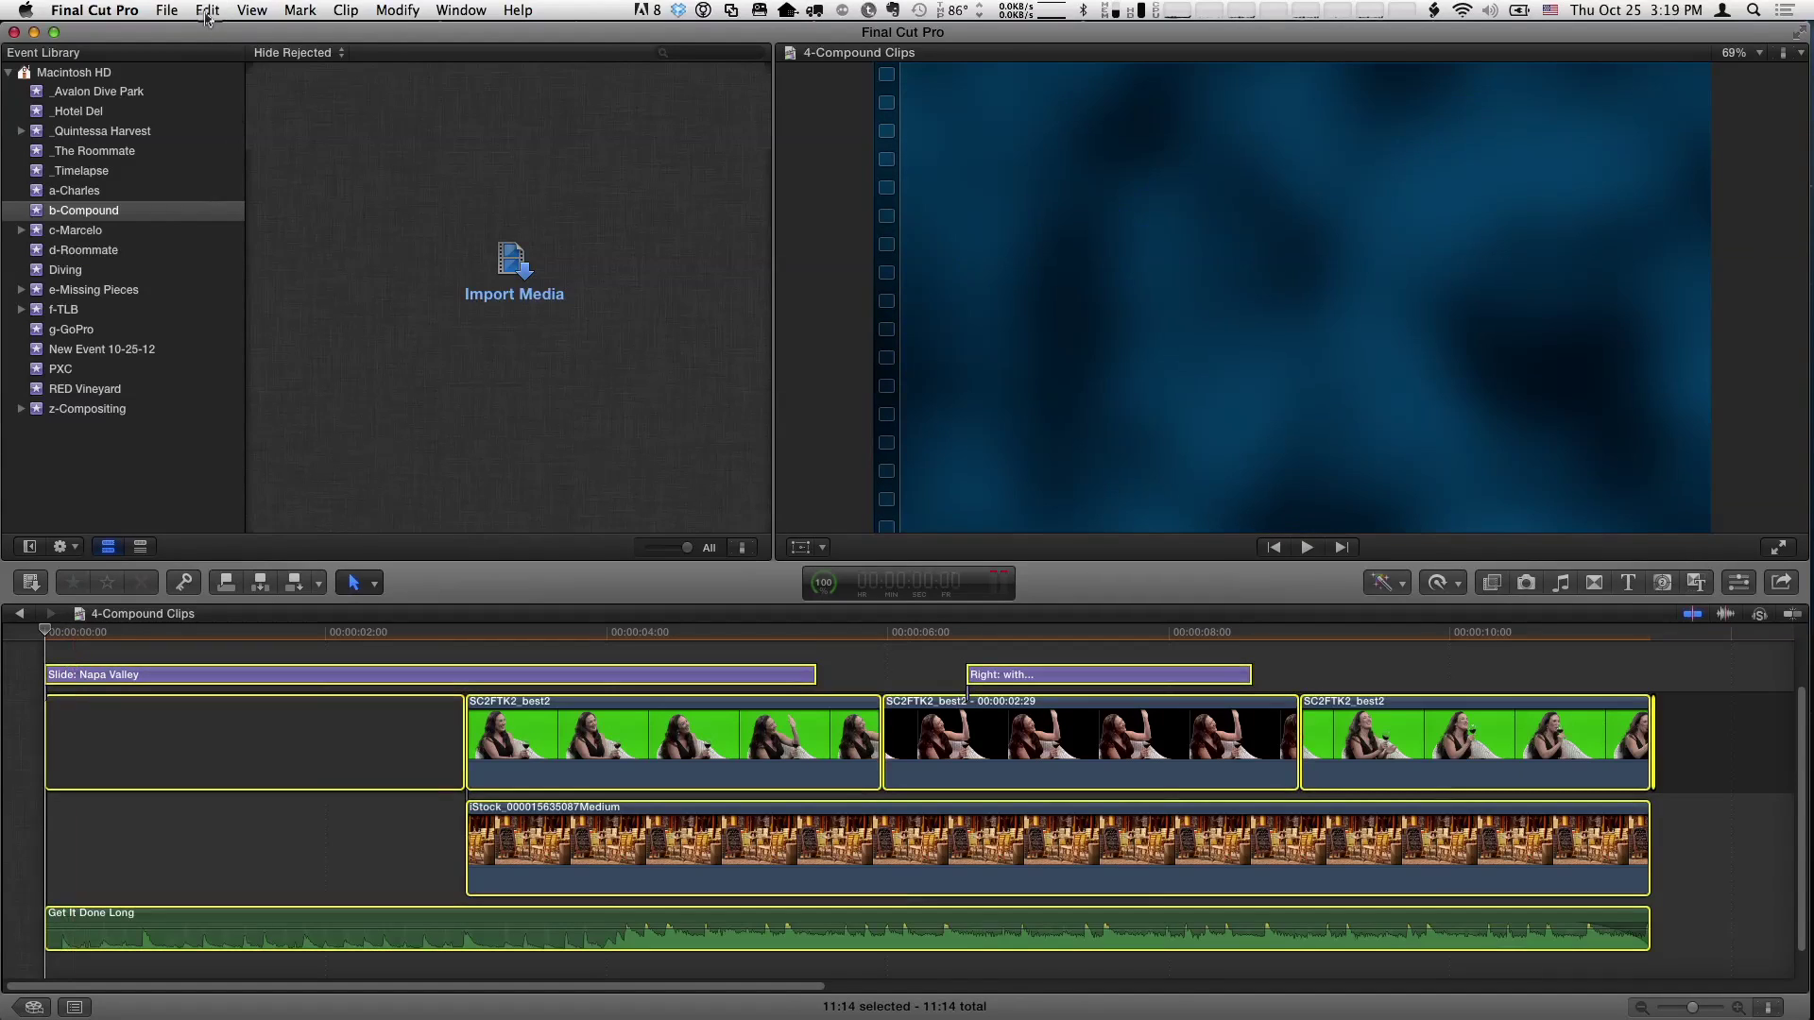
left_click(168, 10)
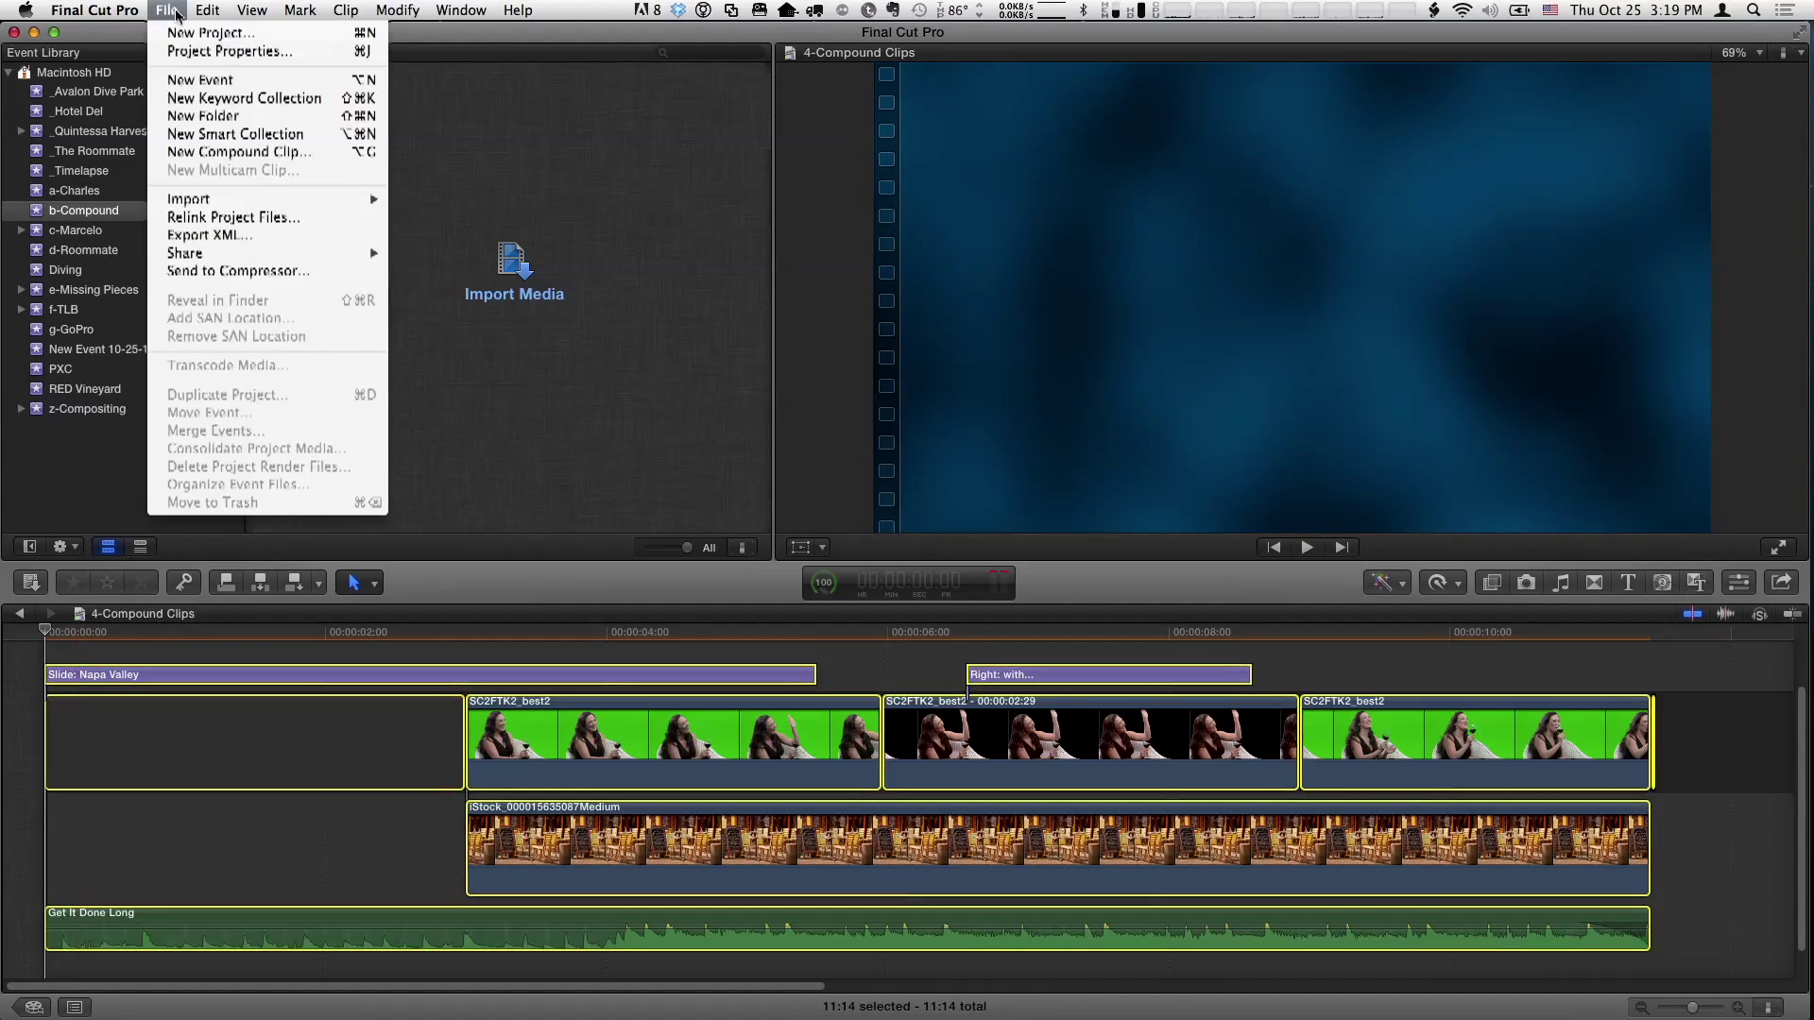
left_click(325, 157)
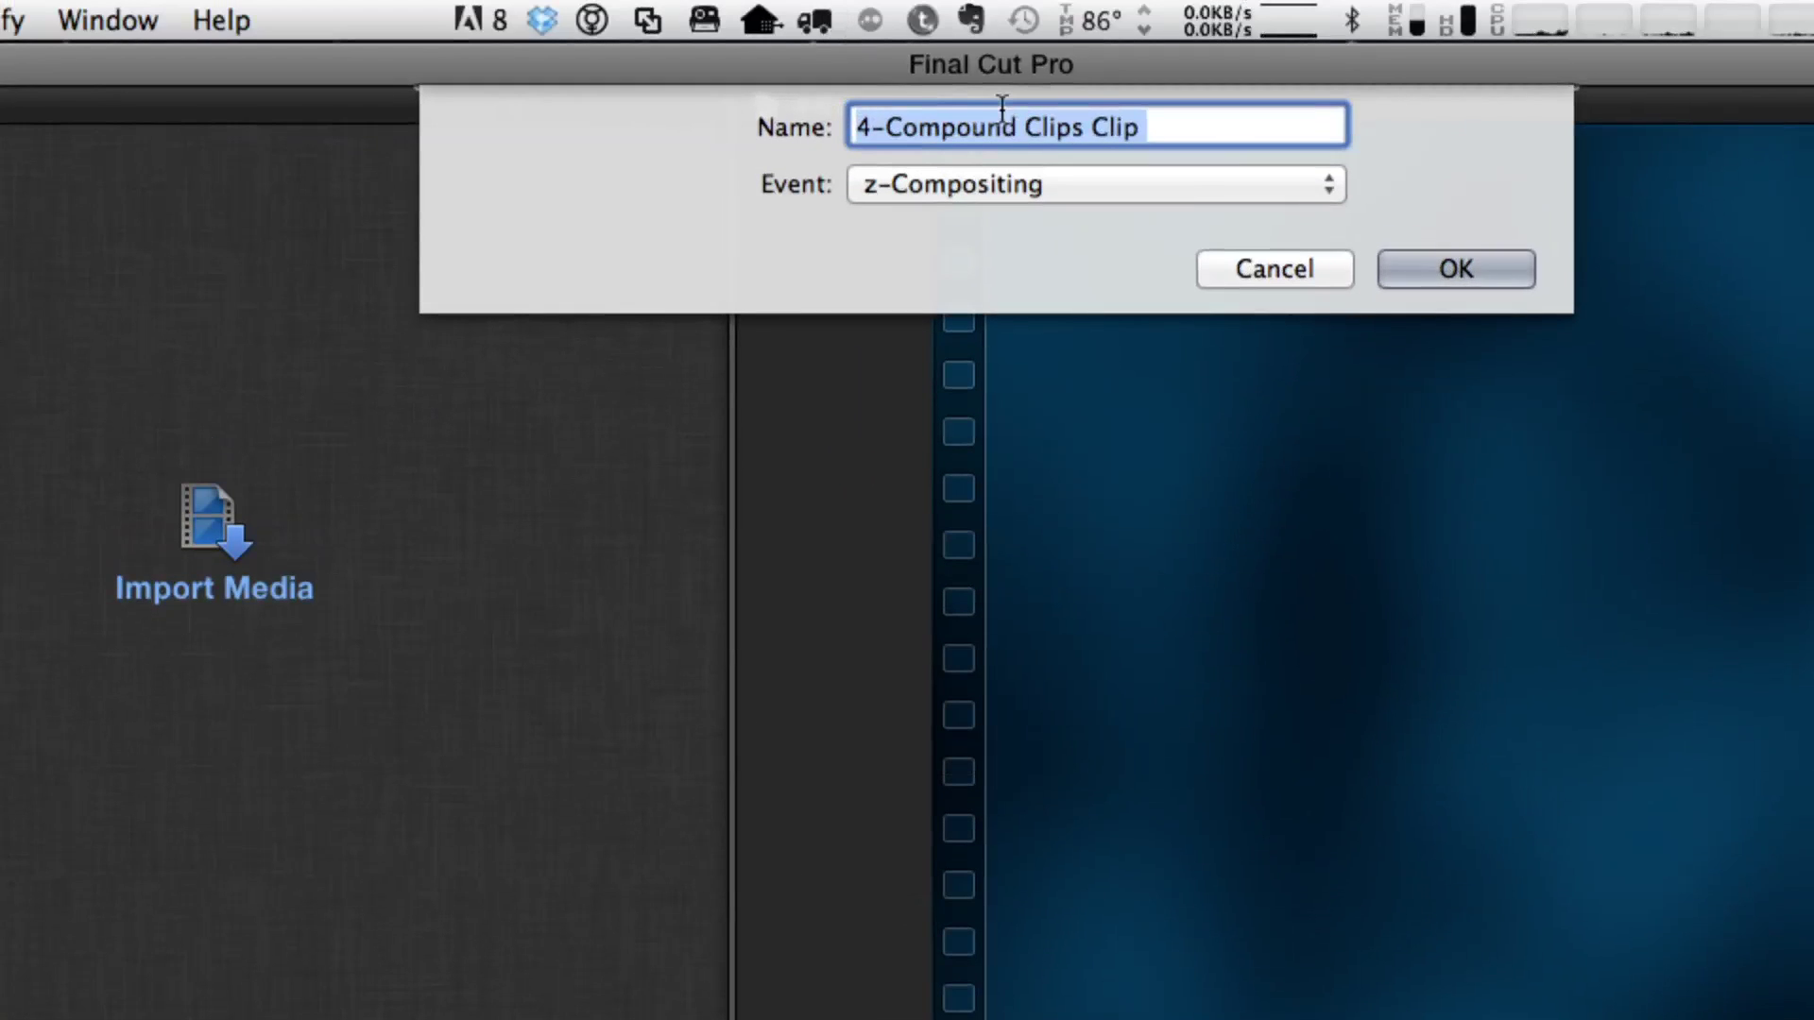
type("Napa Show")
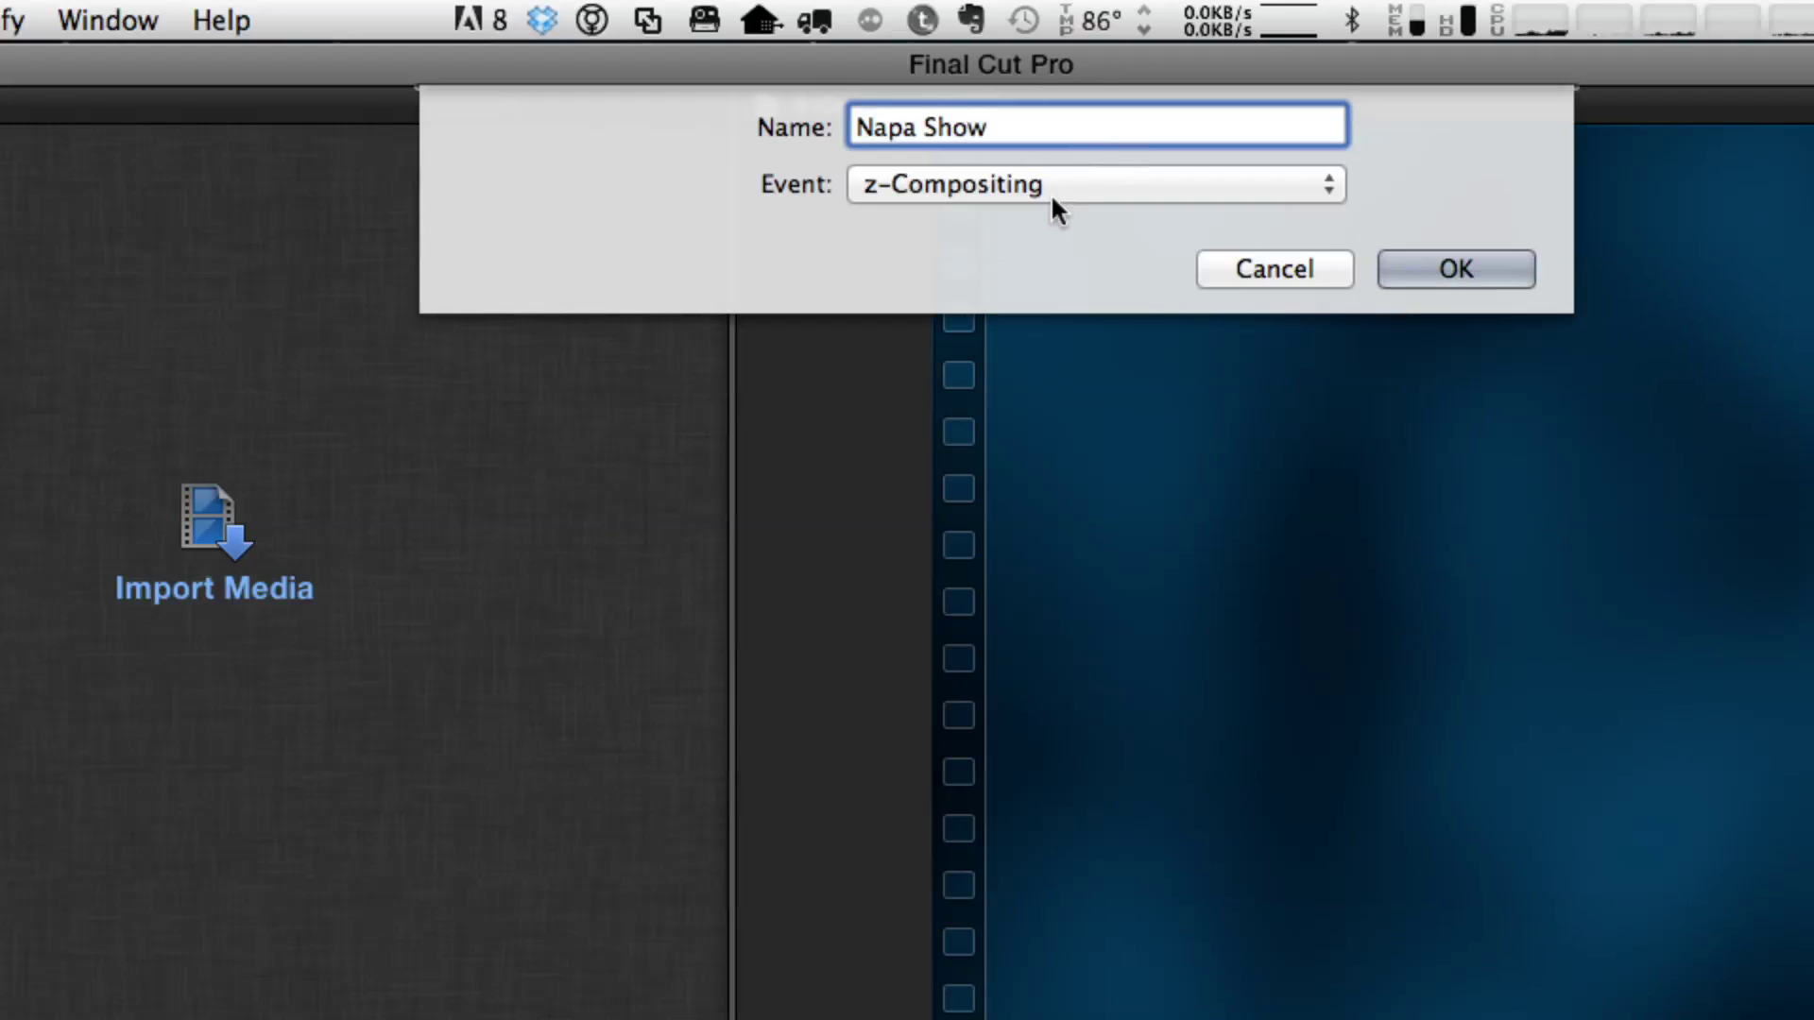
left_click(1051, 193)
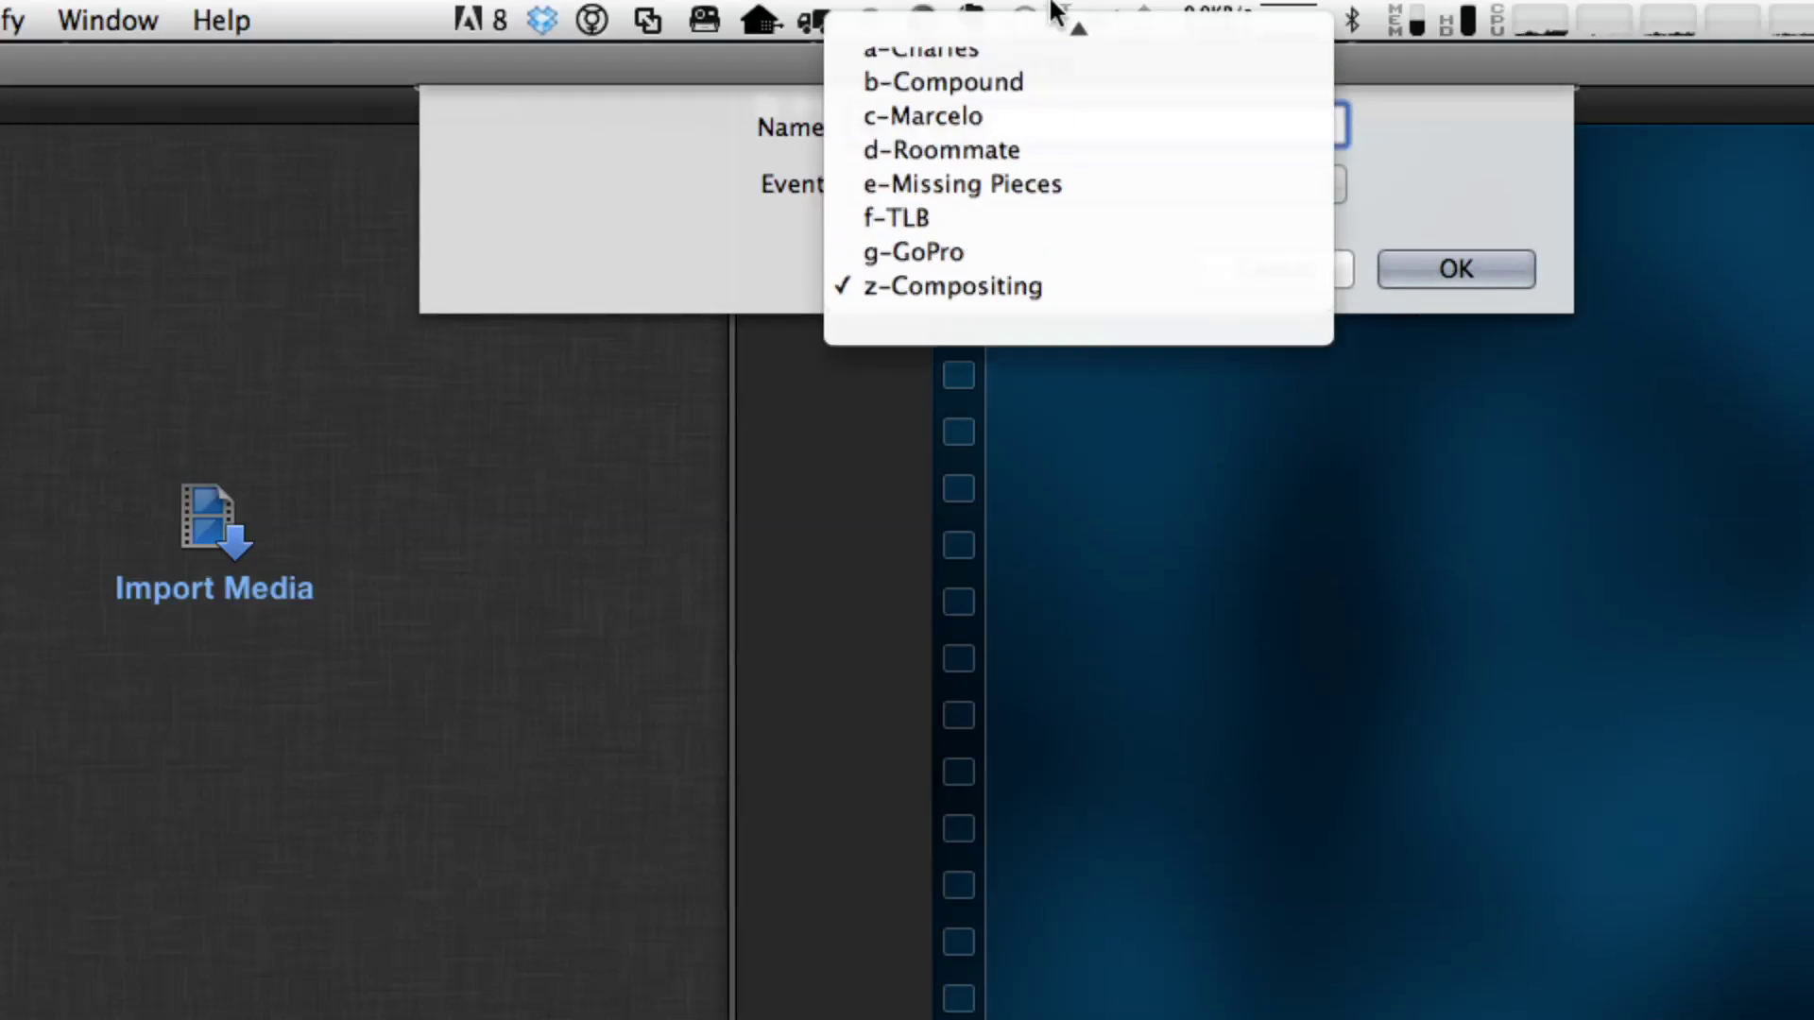
left_click(1035, 369)
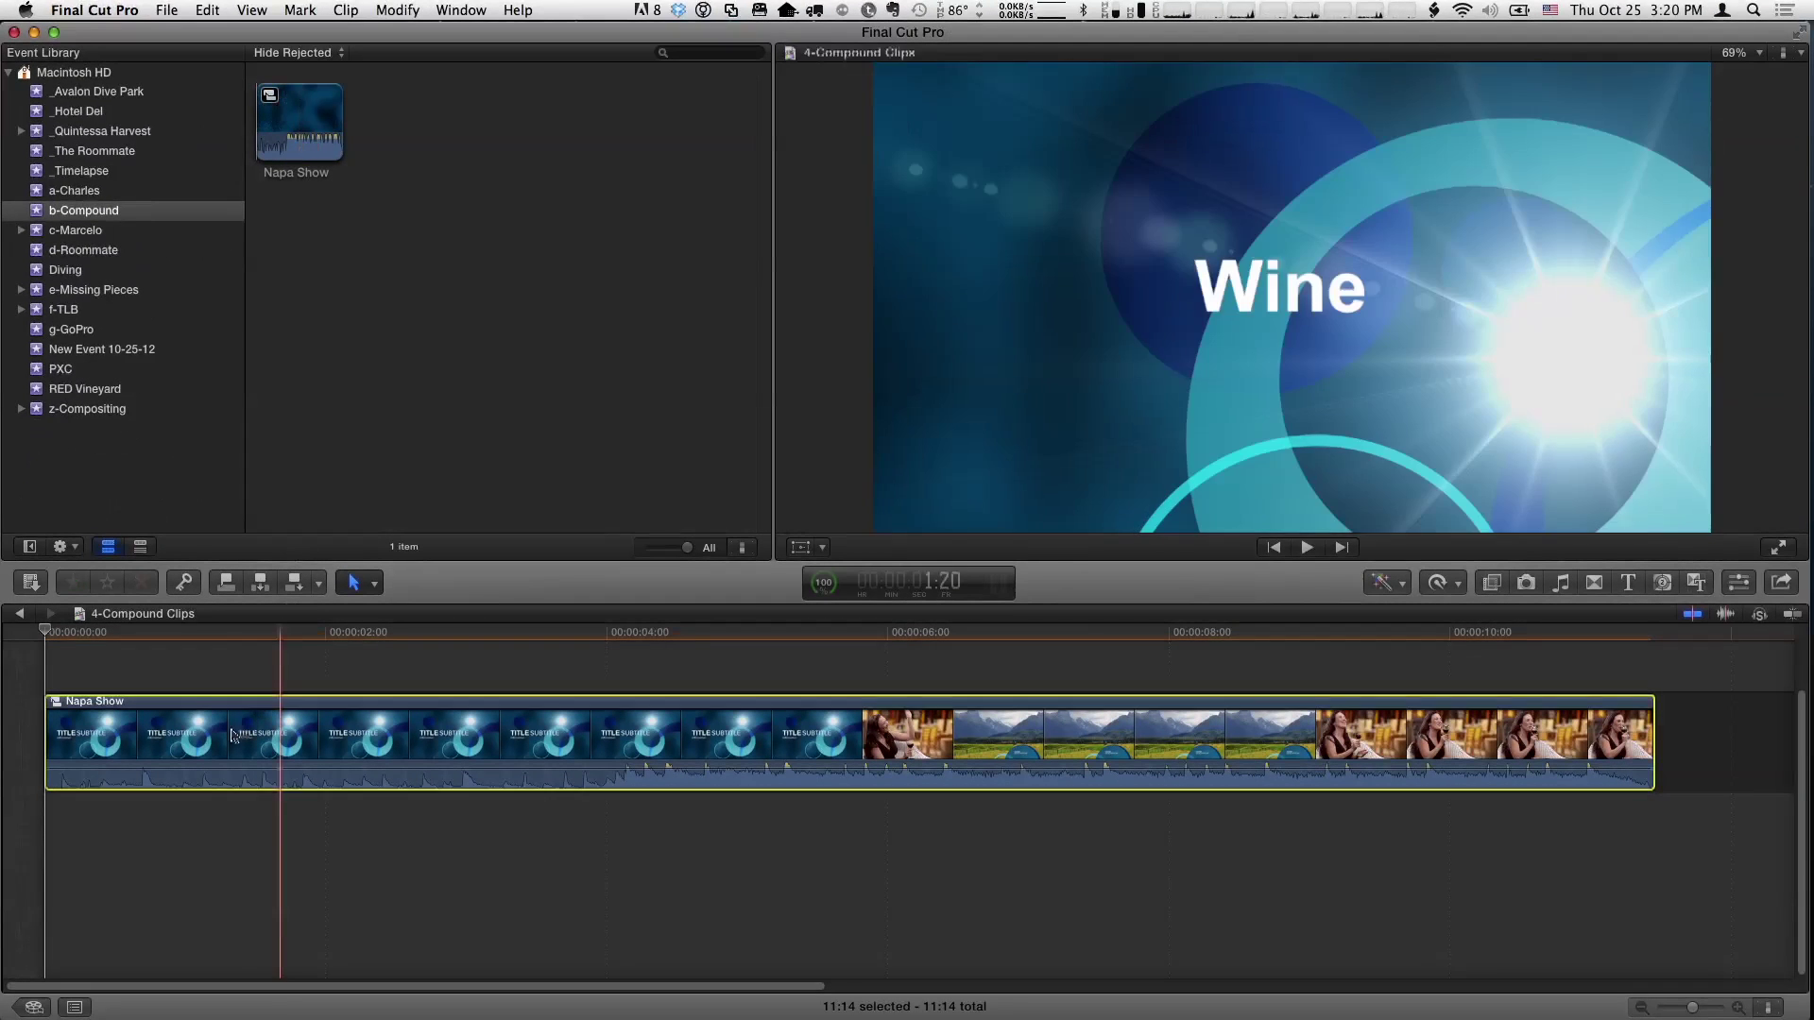
- Select Napa Show in the timeline and event, then open it to reveal its titles, clips and music
left_click(1013, 718)
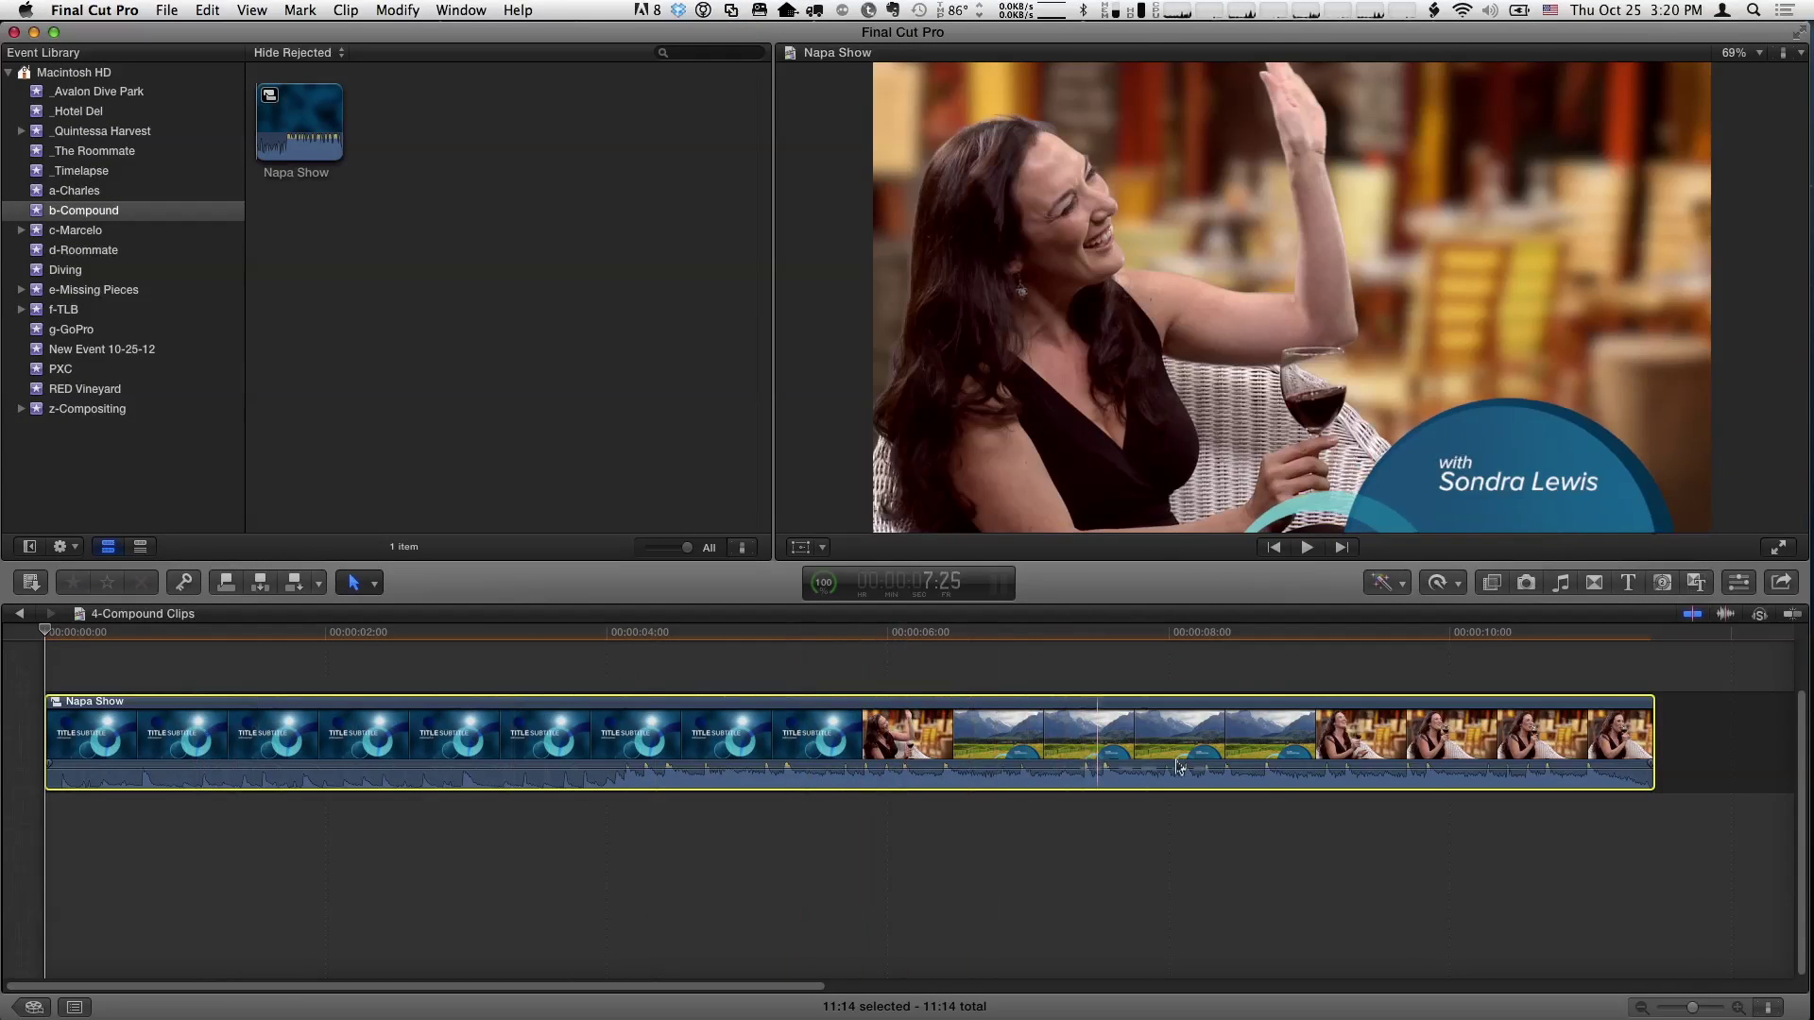
left_click(719, 747)
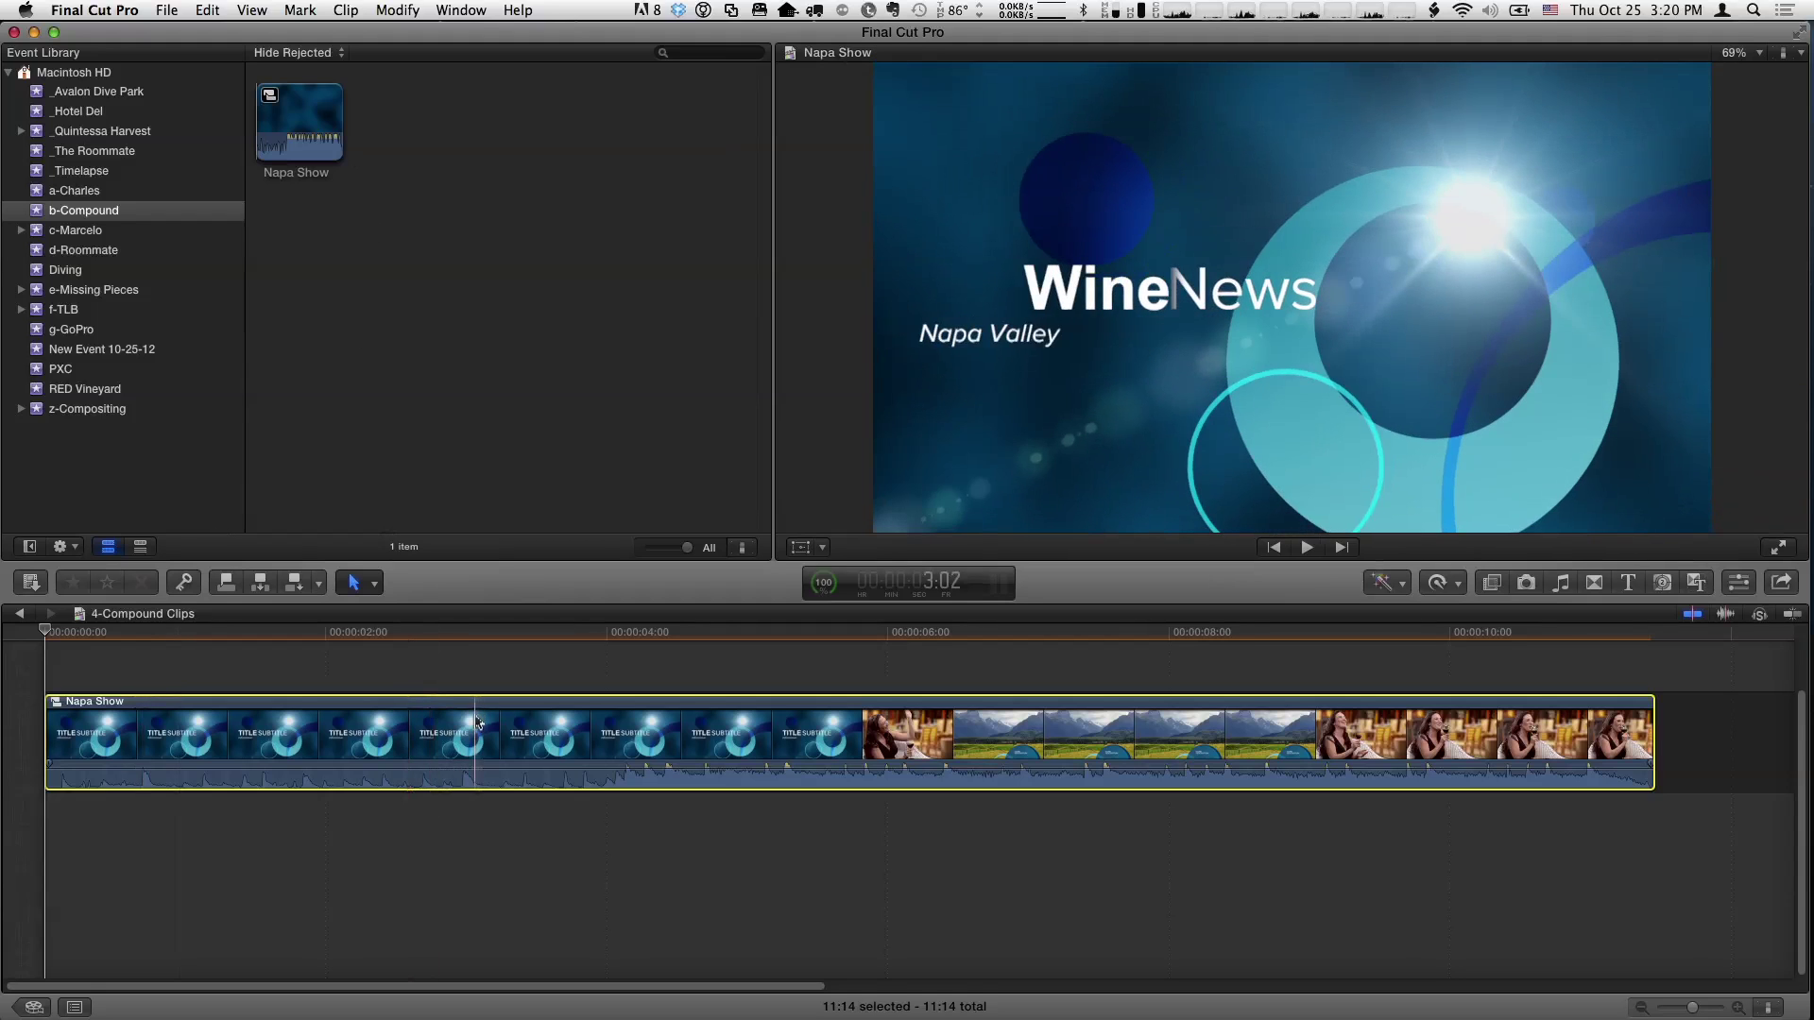
left_click(312, 114)
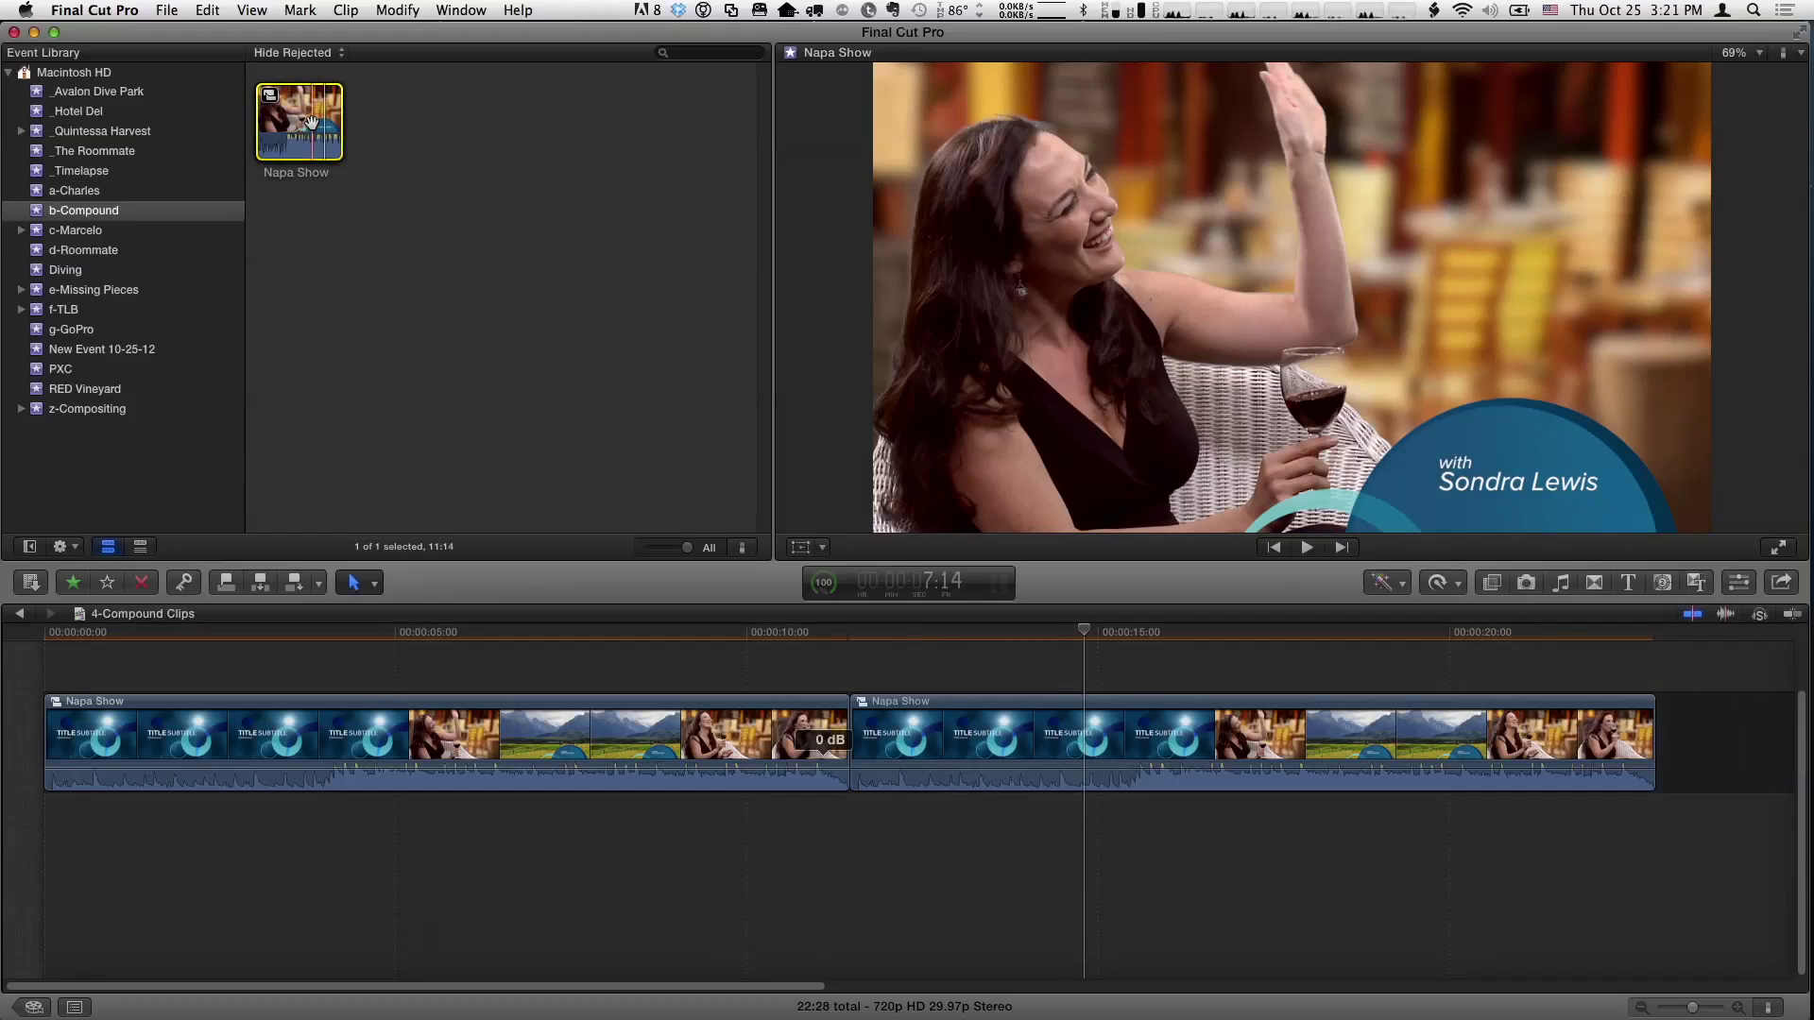
double_click(312, 121)
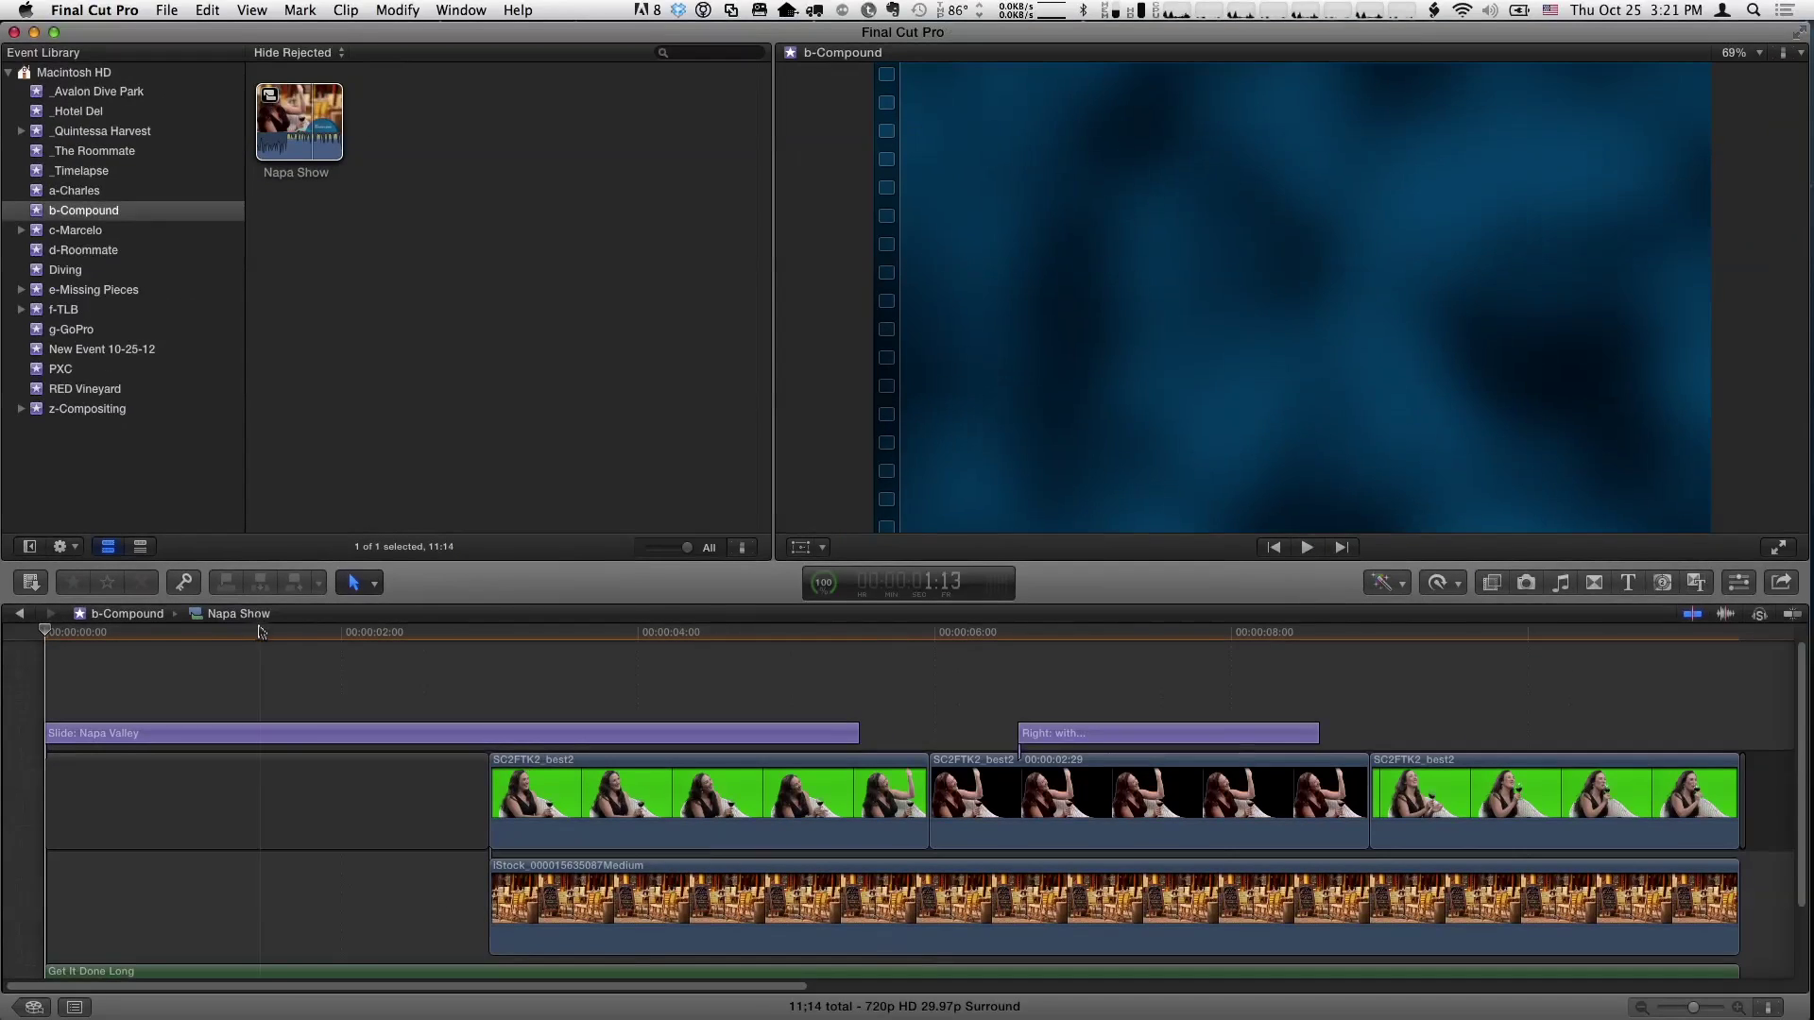
left_click(260, 631)
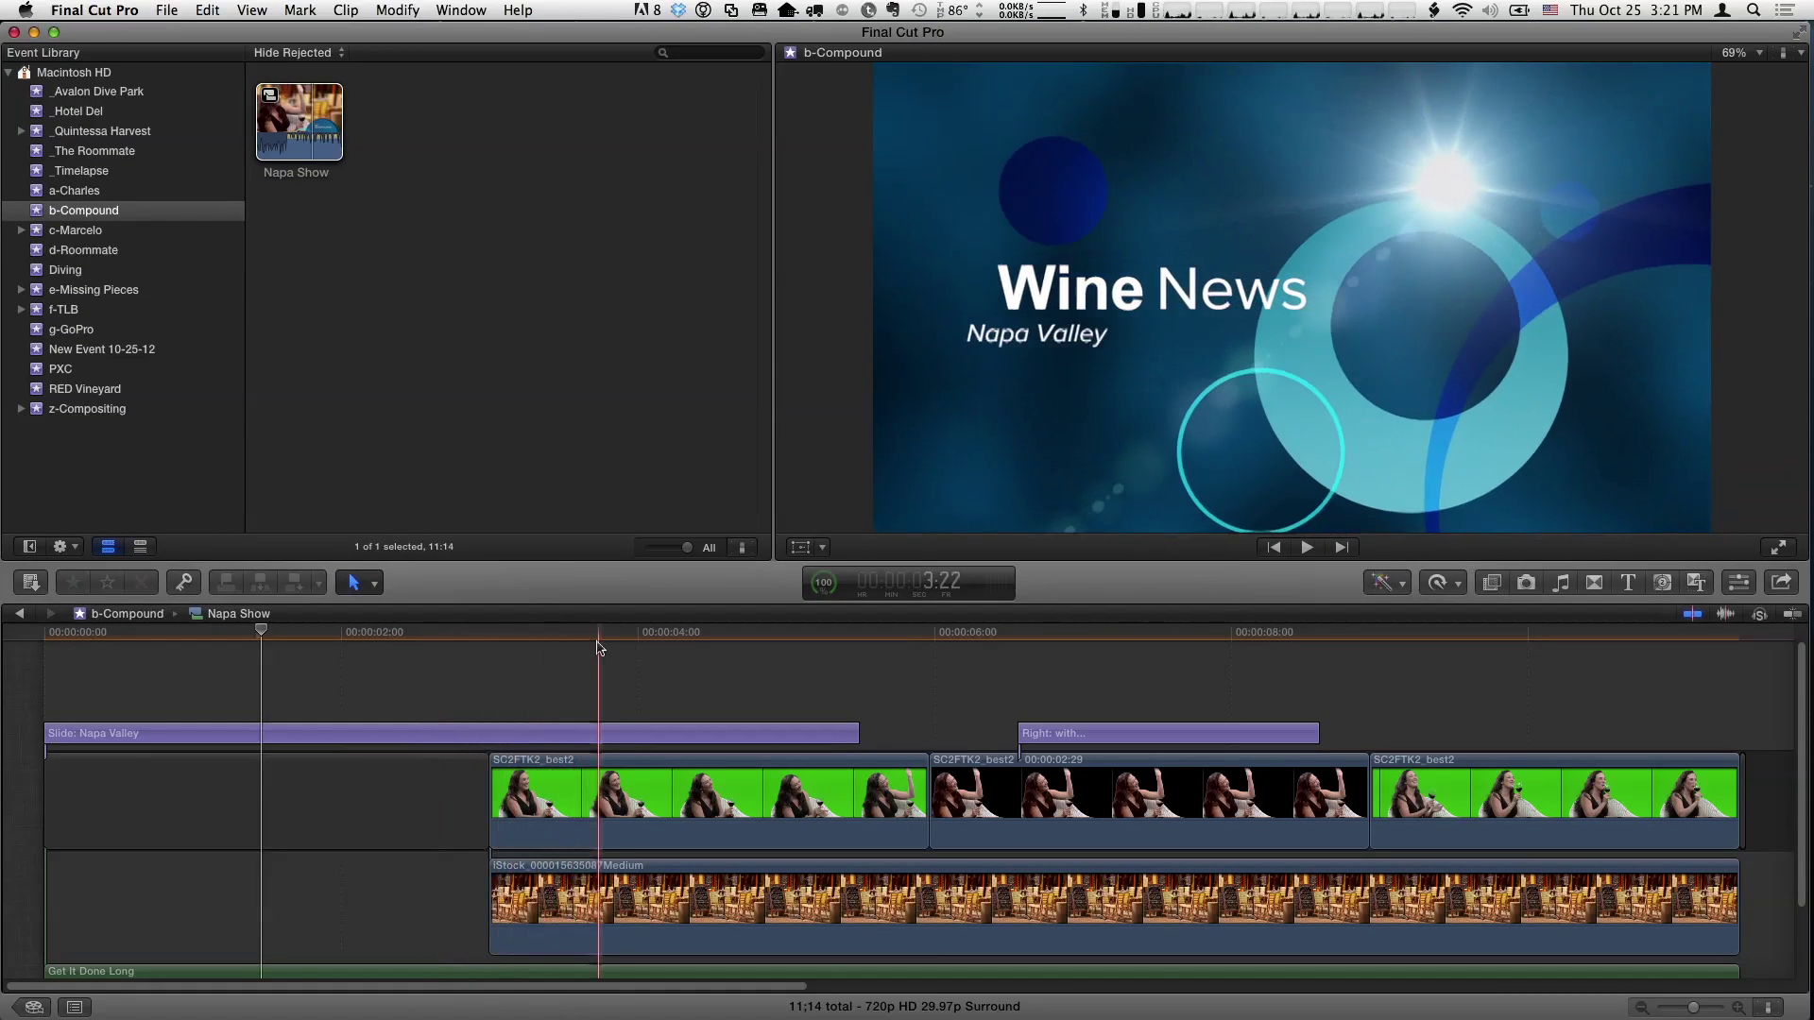
left_click(602, 737)
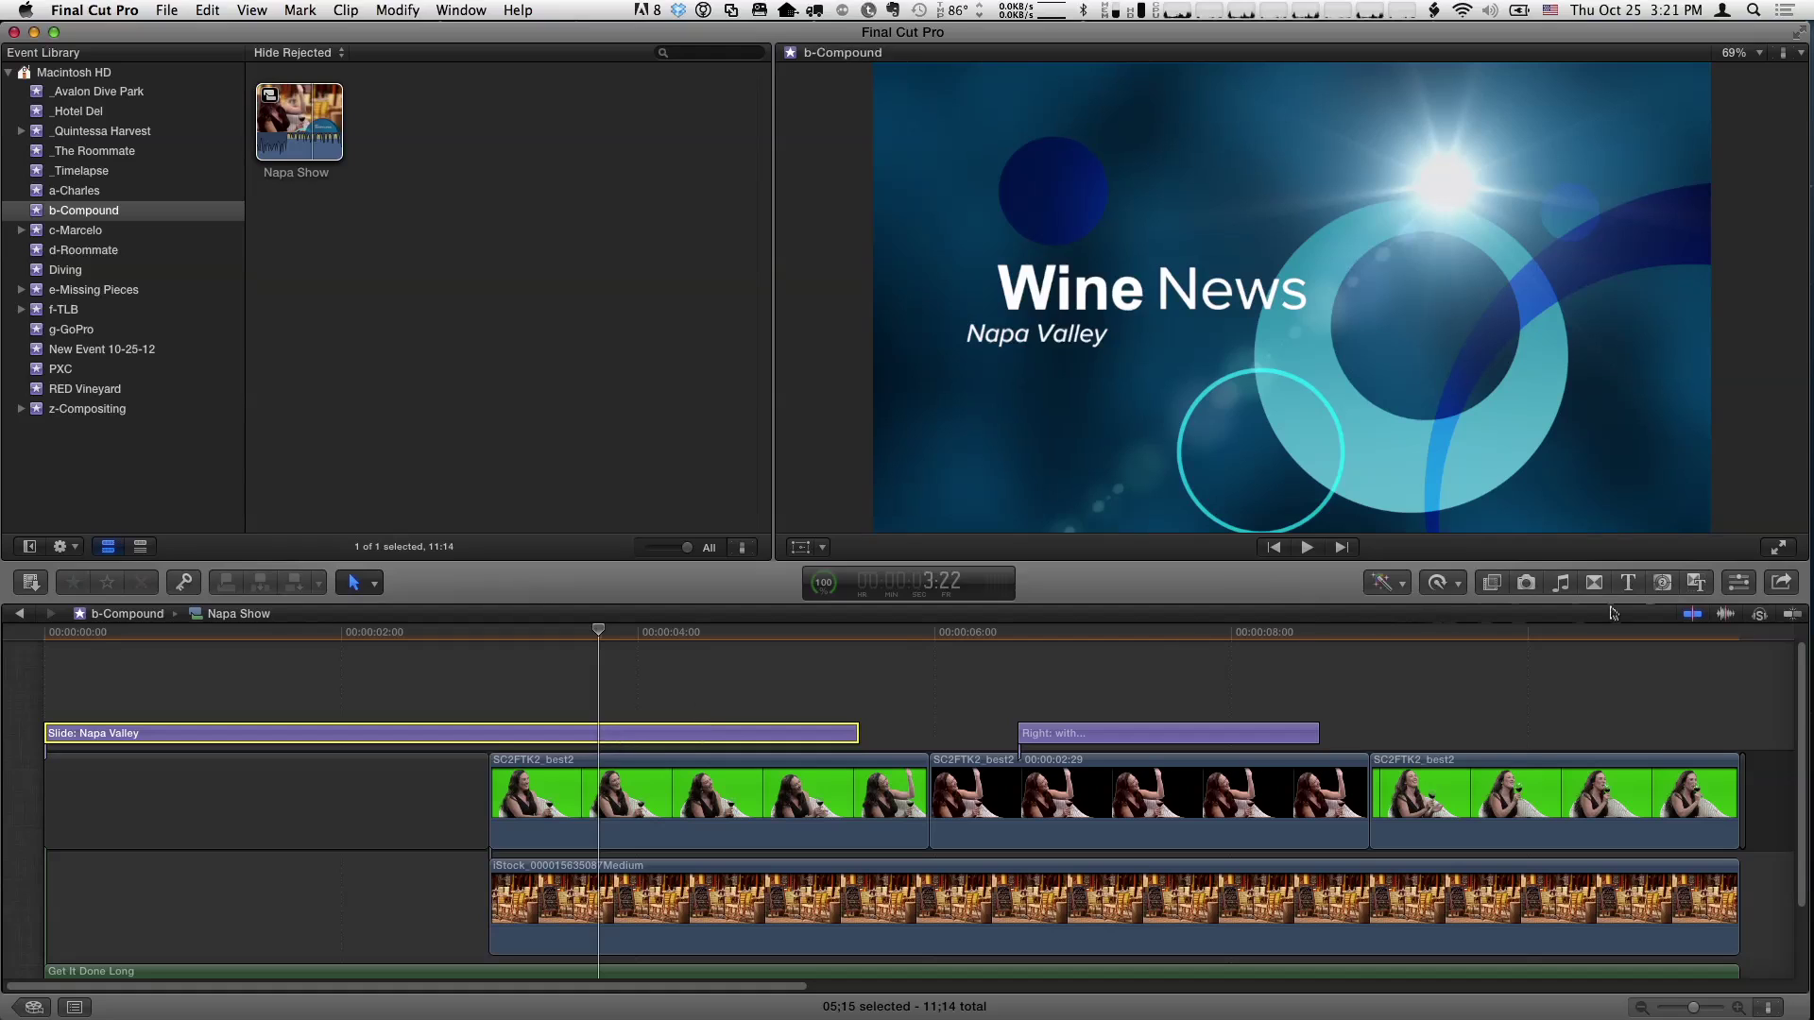
left_click(1740, 582)
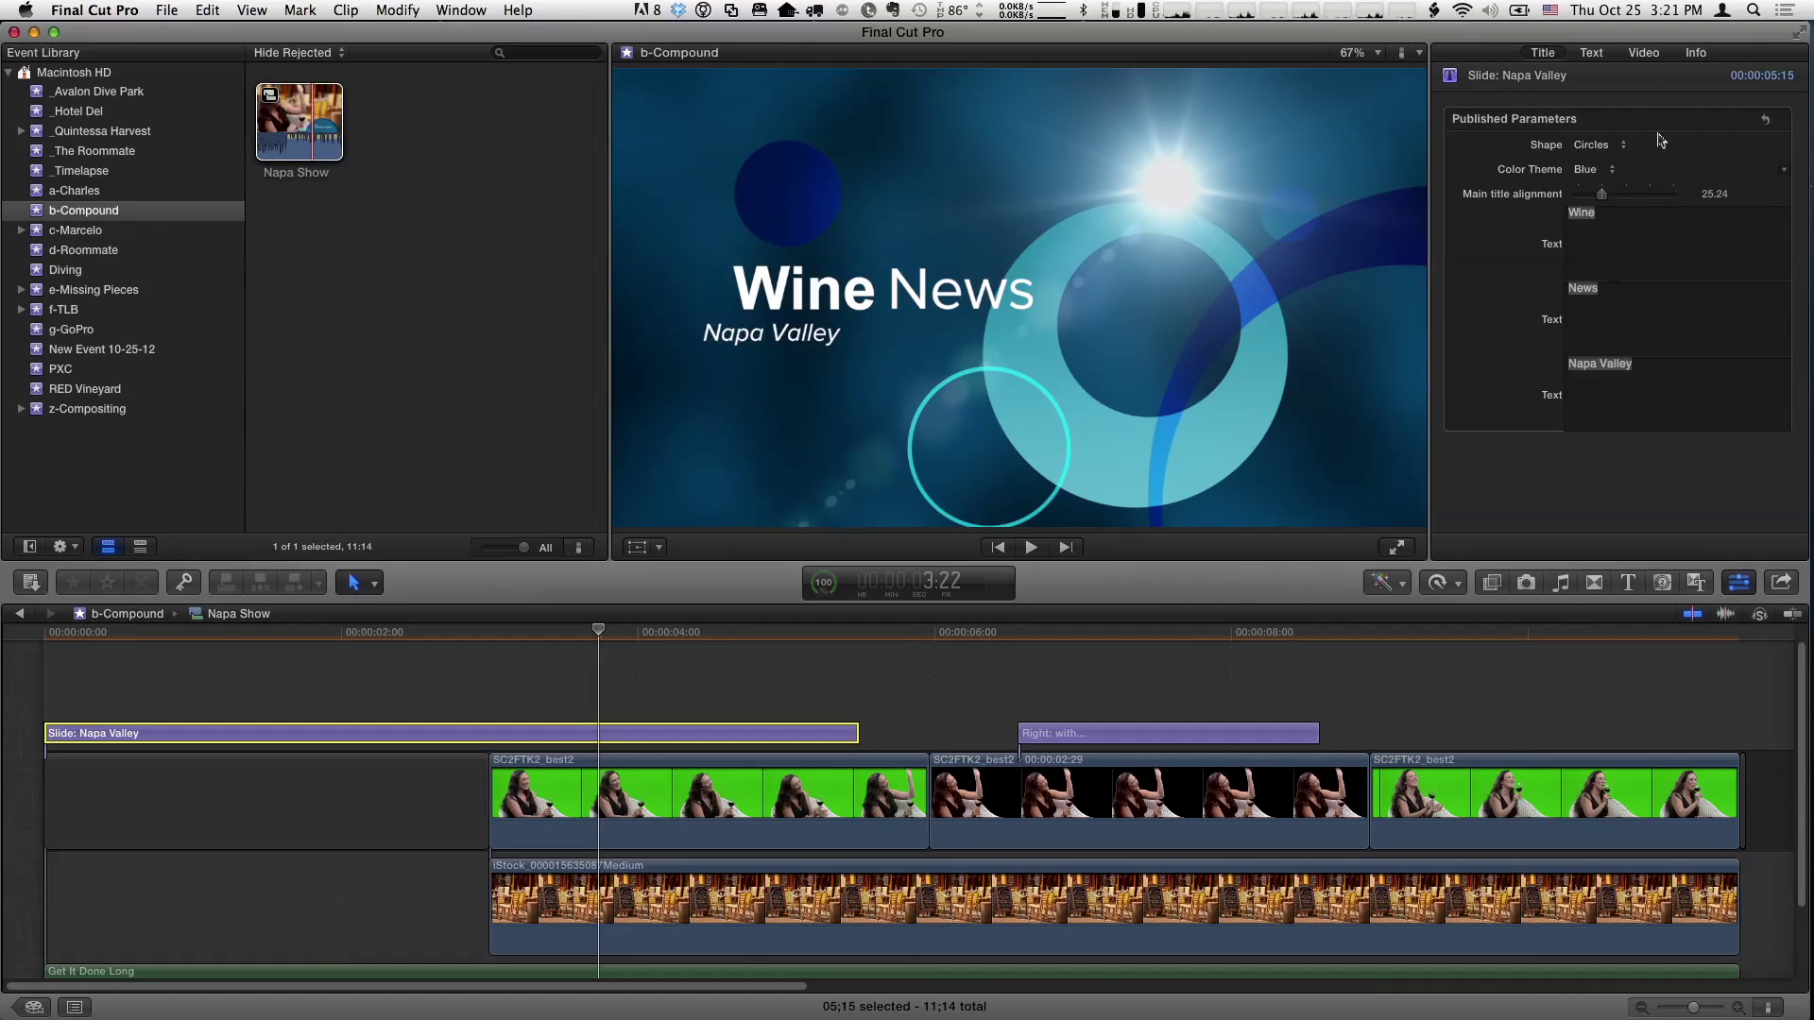
left_click(1590, 170)
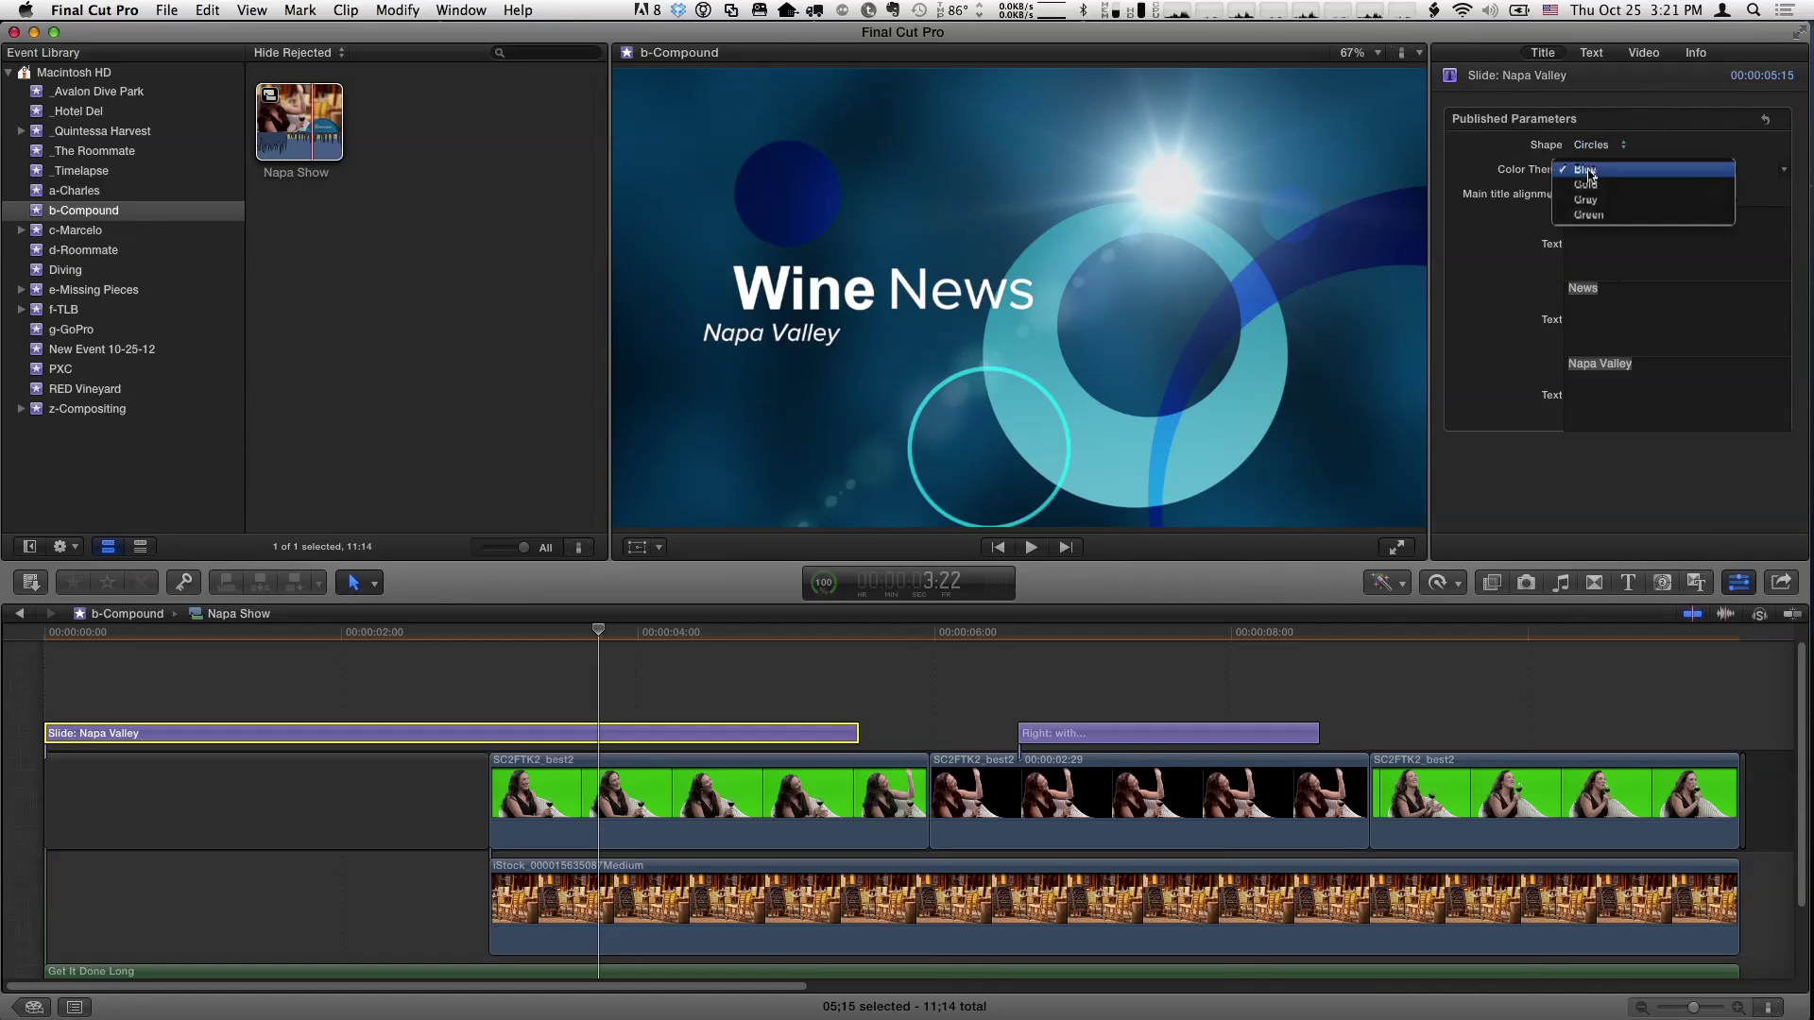
left_click(1600, 215)
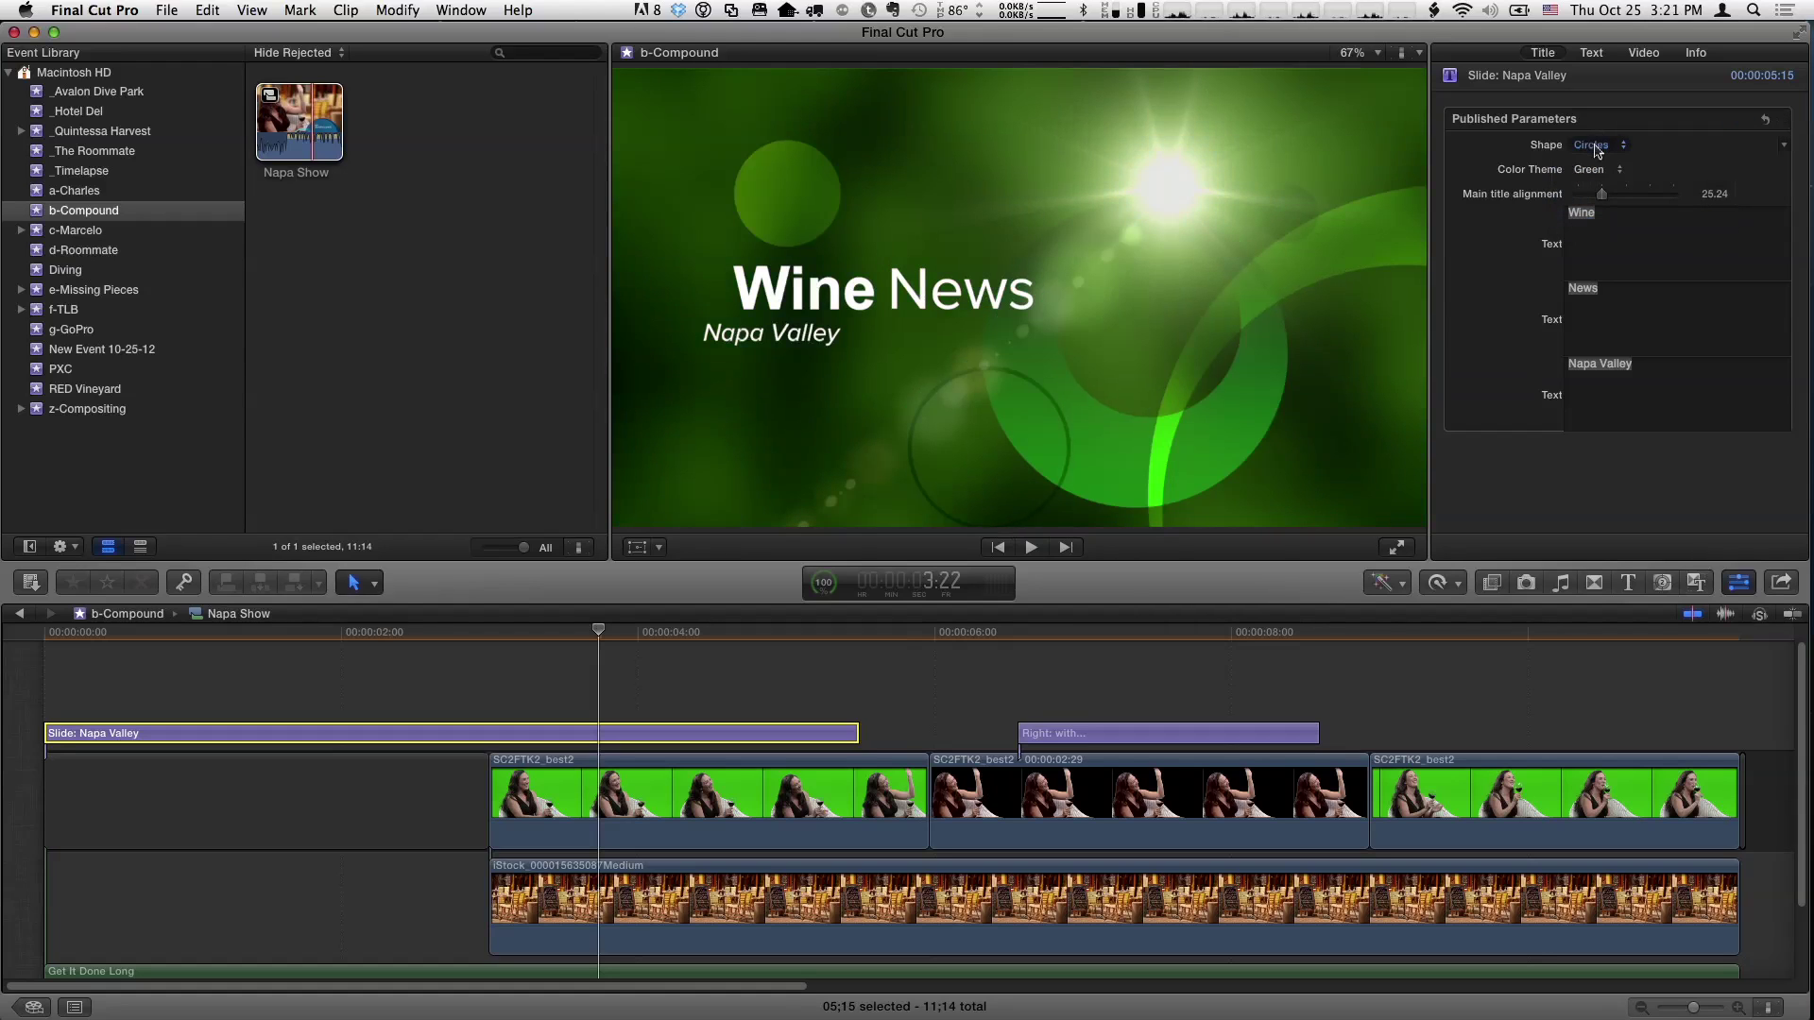
left_click(1595, 146)
left_click(1595, 161)
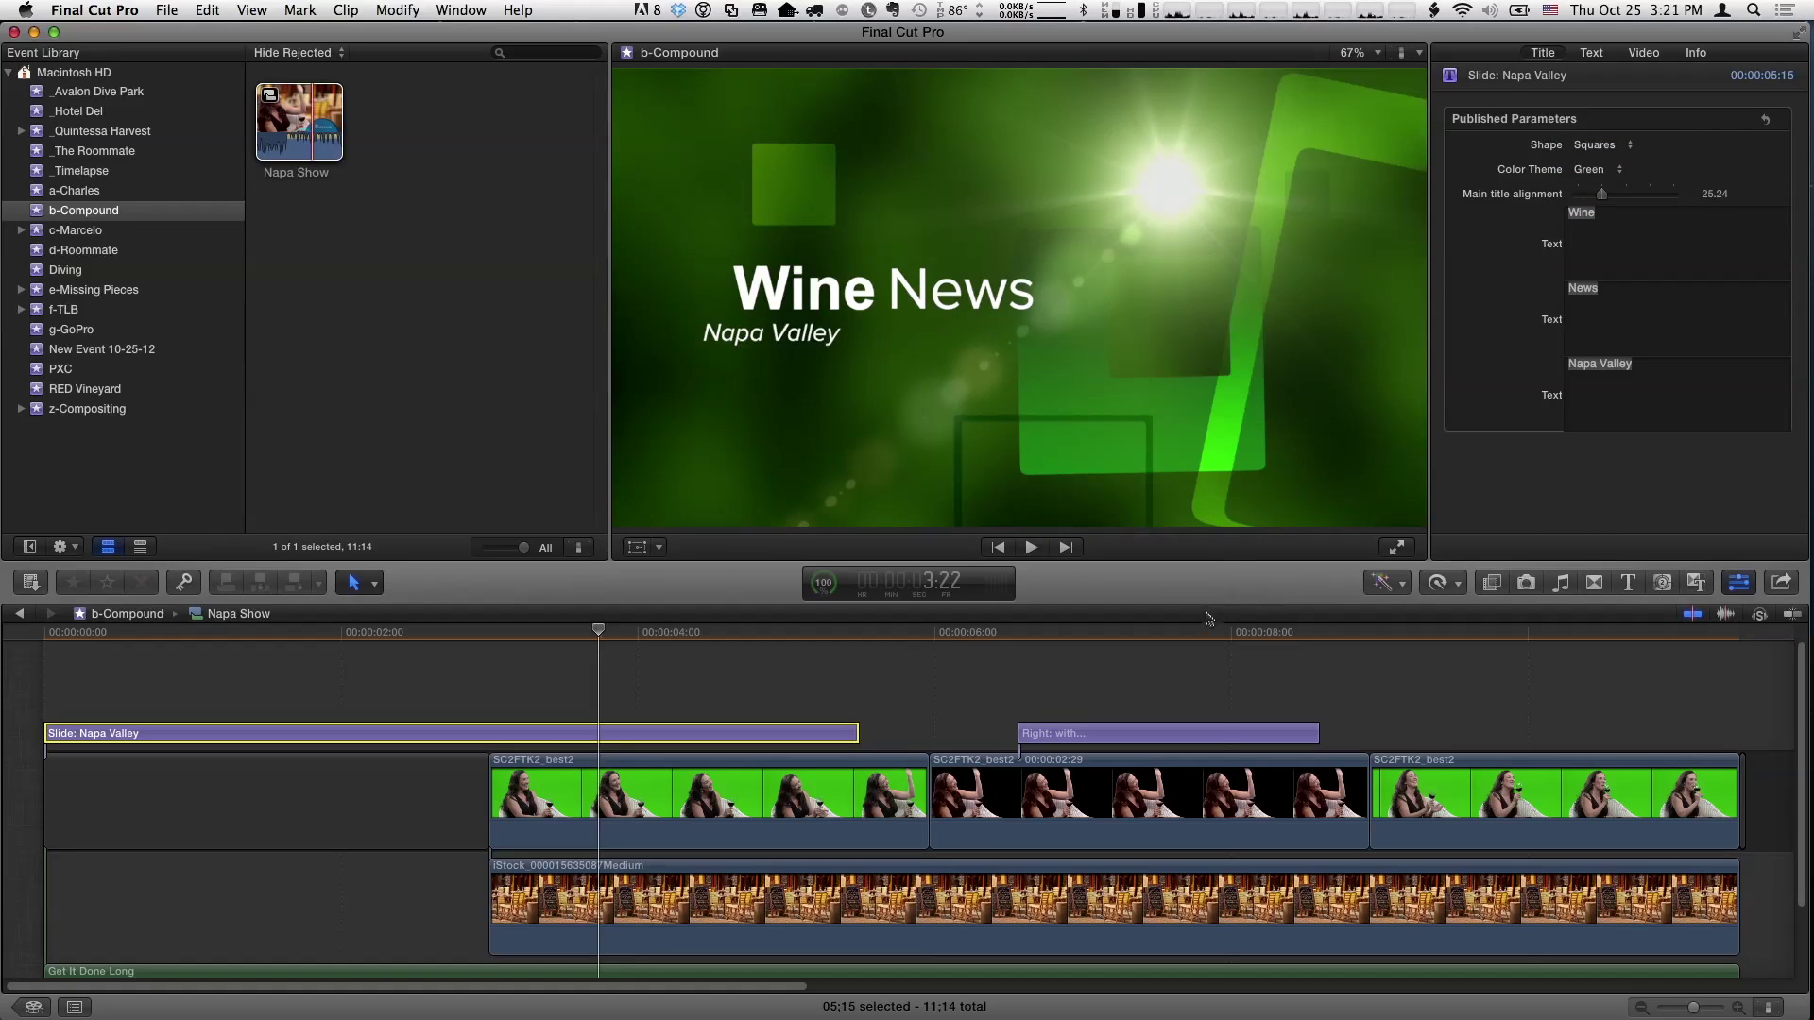
left_click(1226, 735)
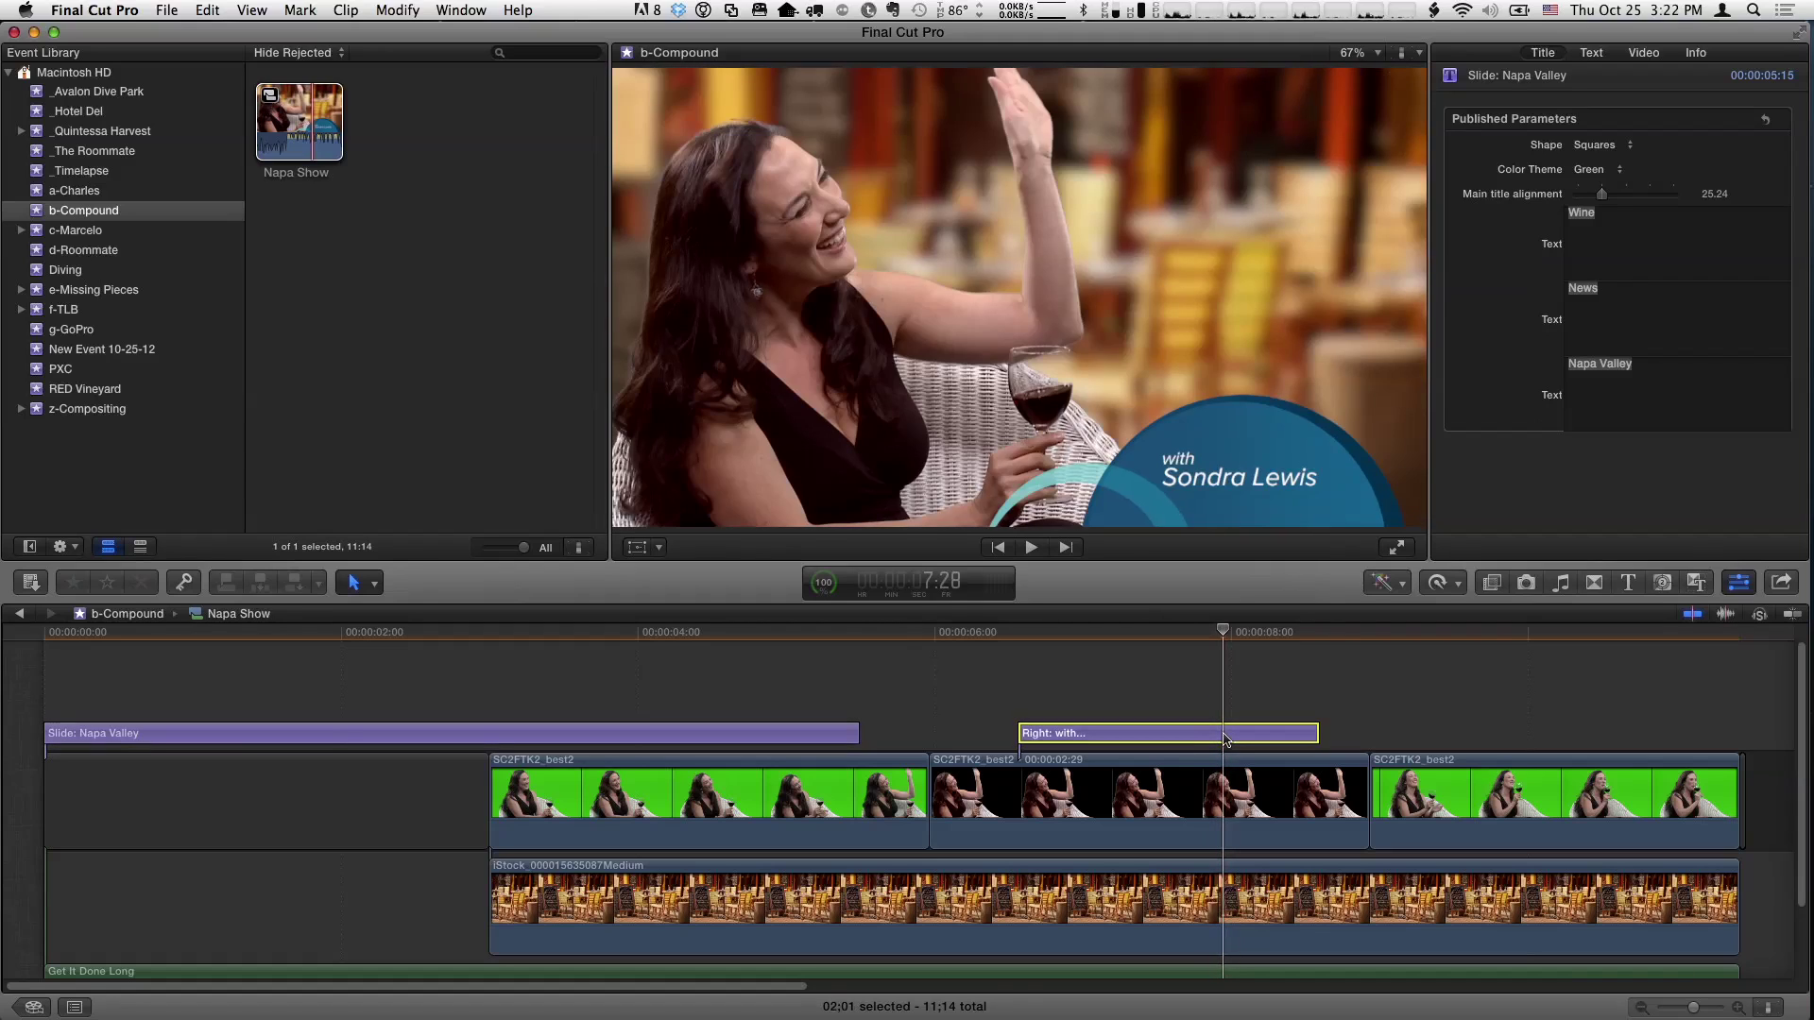
left_click(1590, 146)
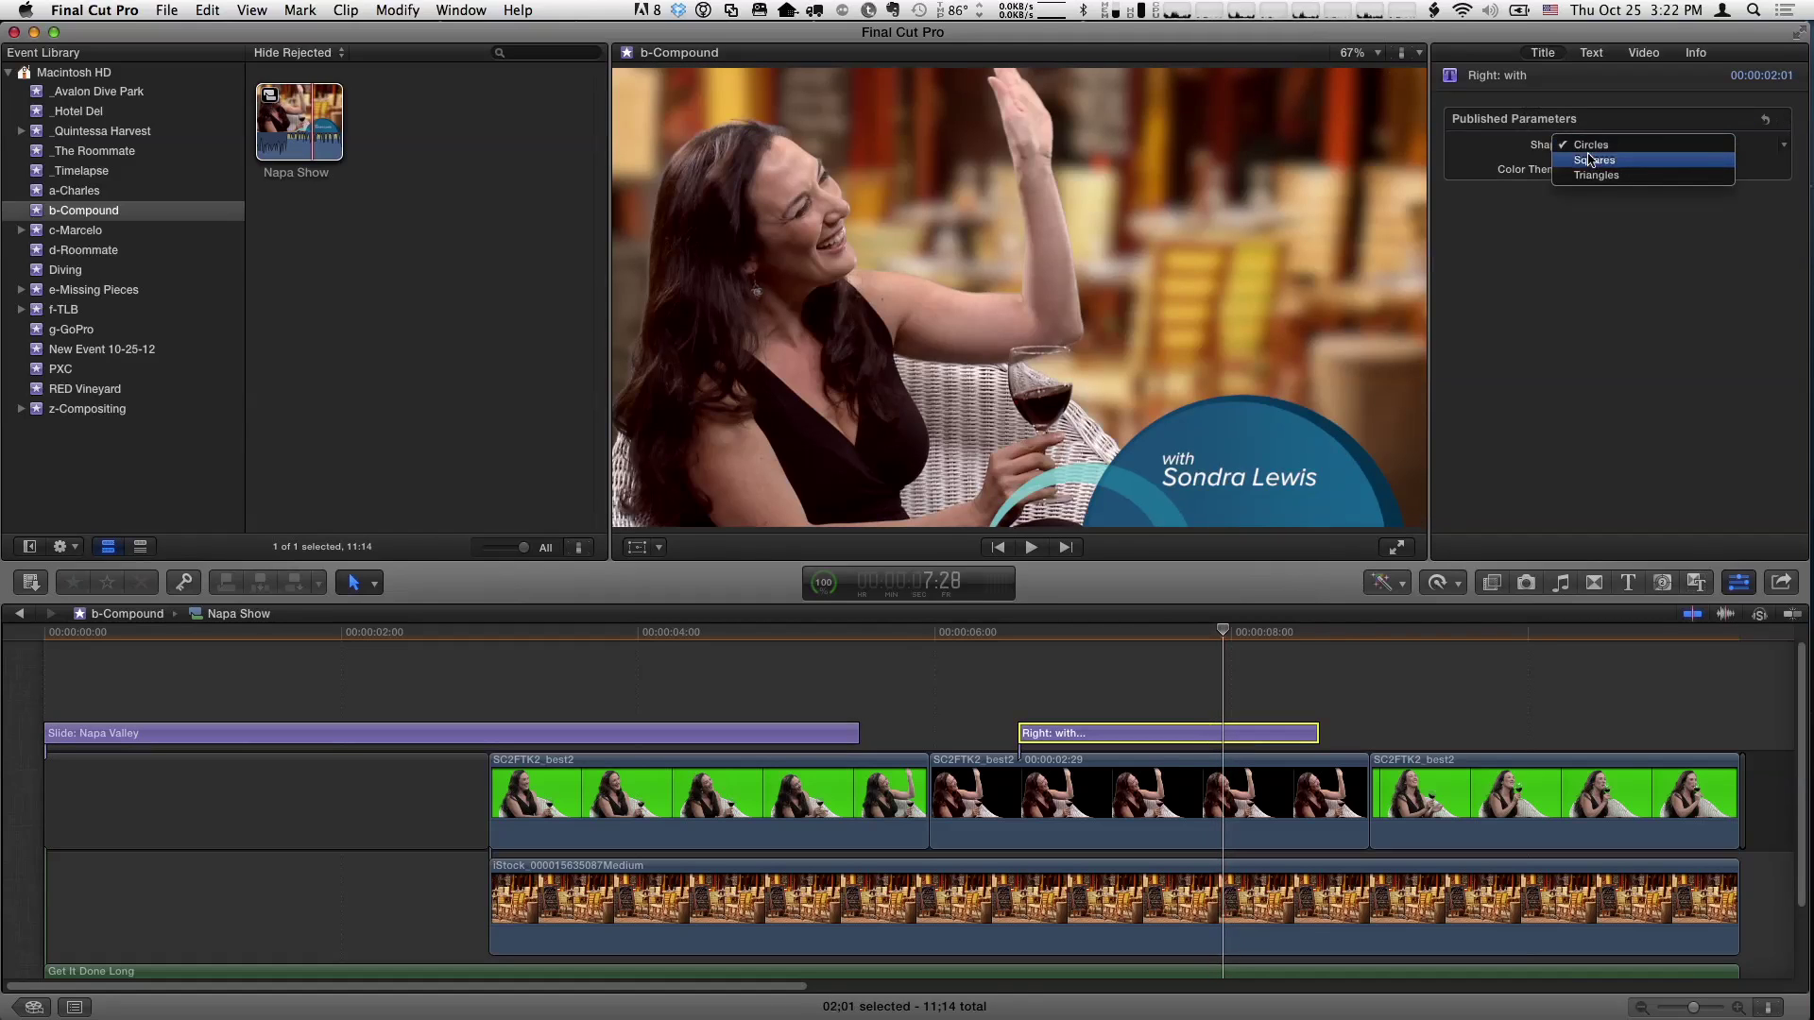
left_click(1590, 158)
left_click(1592, 169)
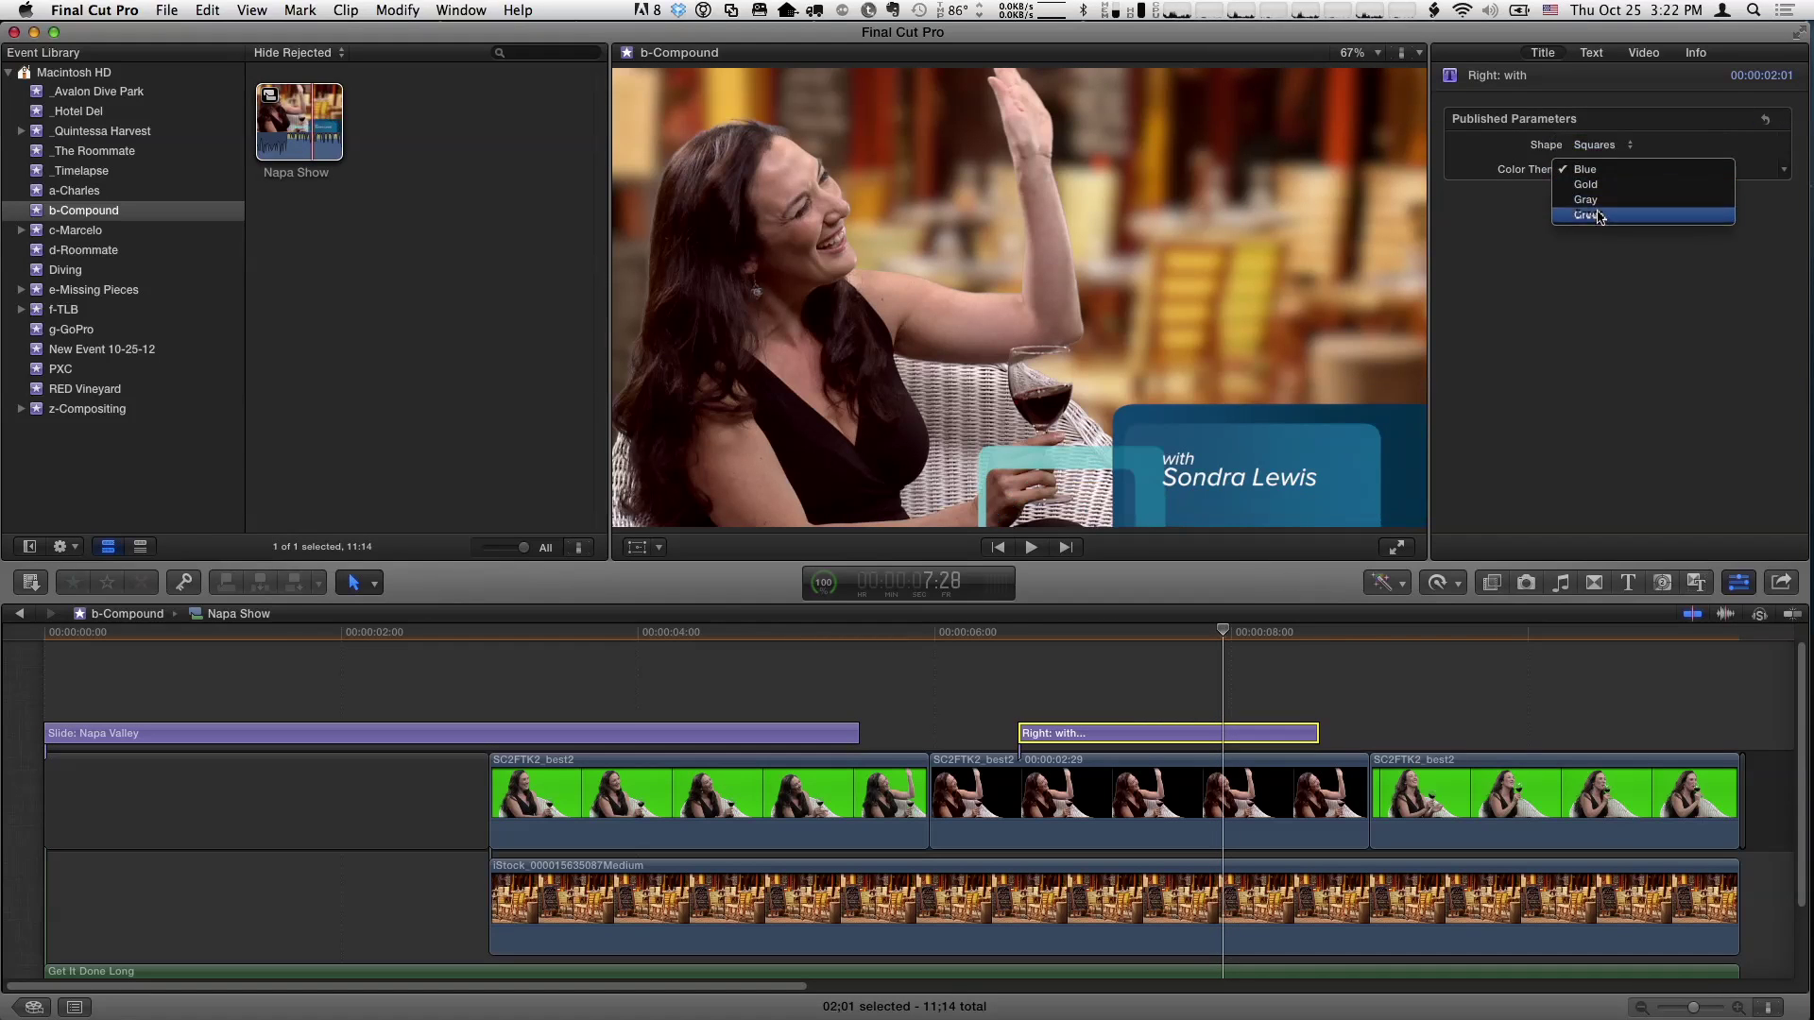
left_click(1599, 216)
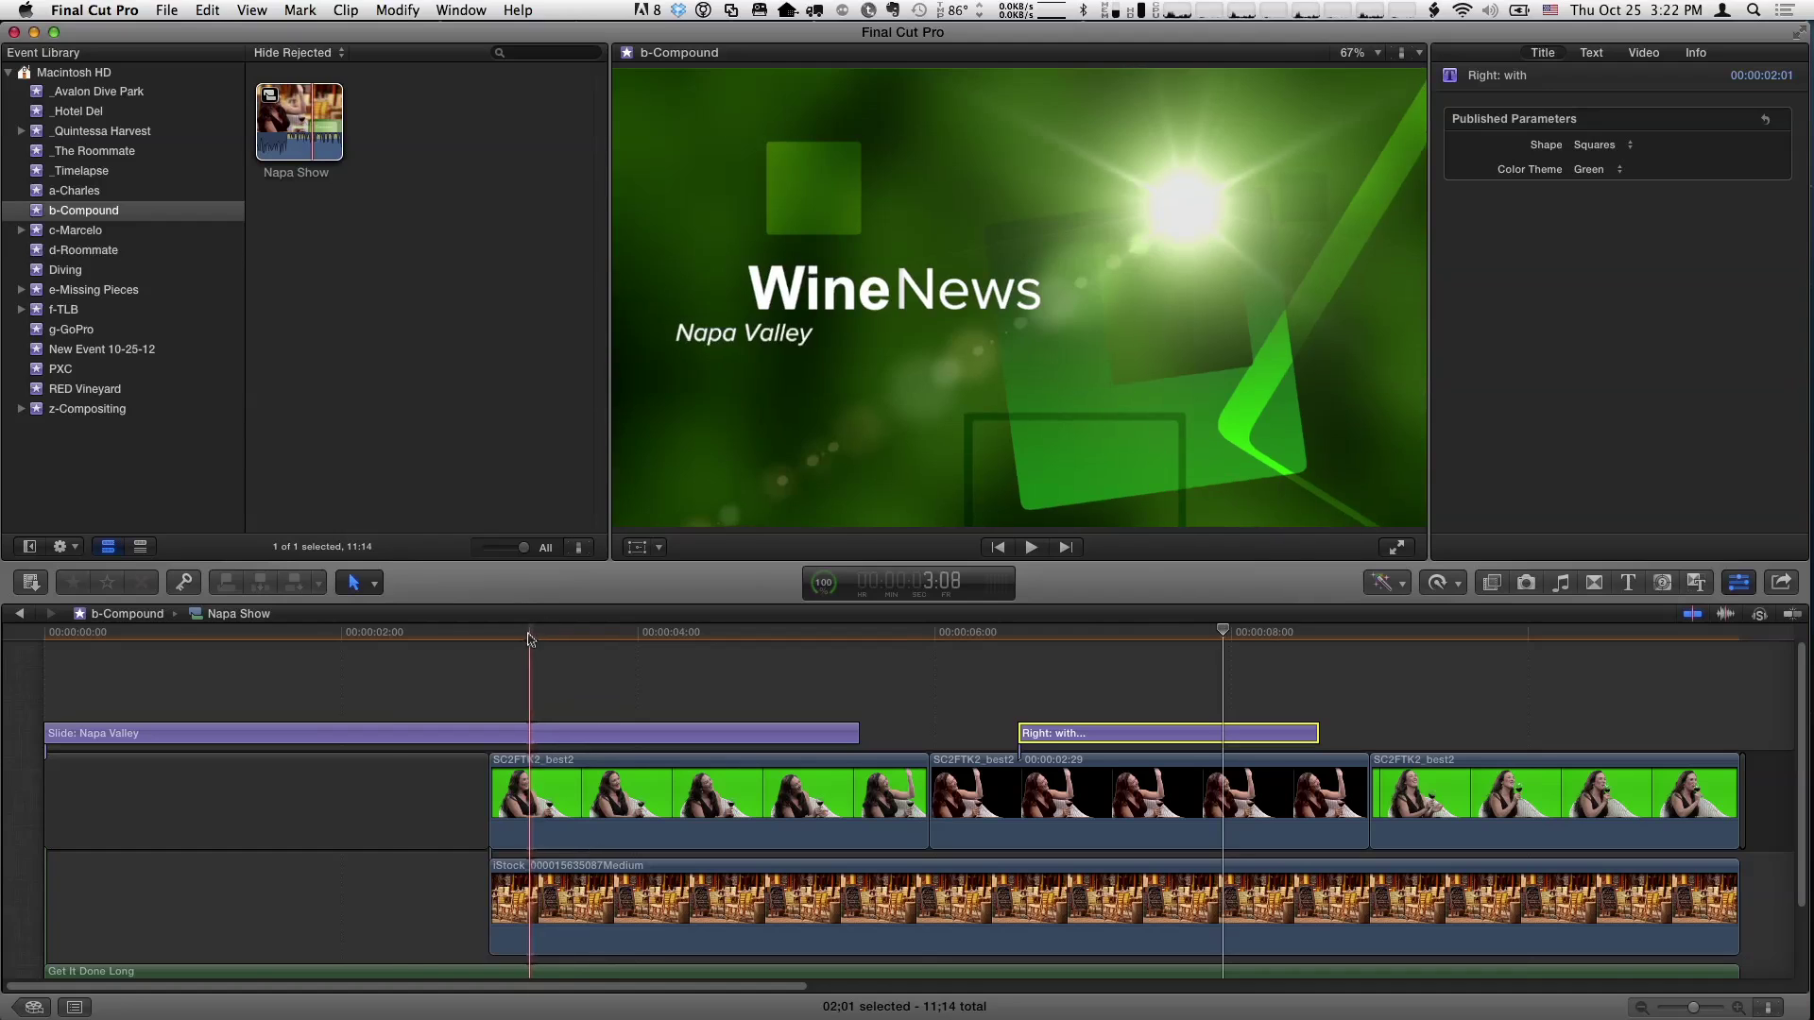
key("Home")
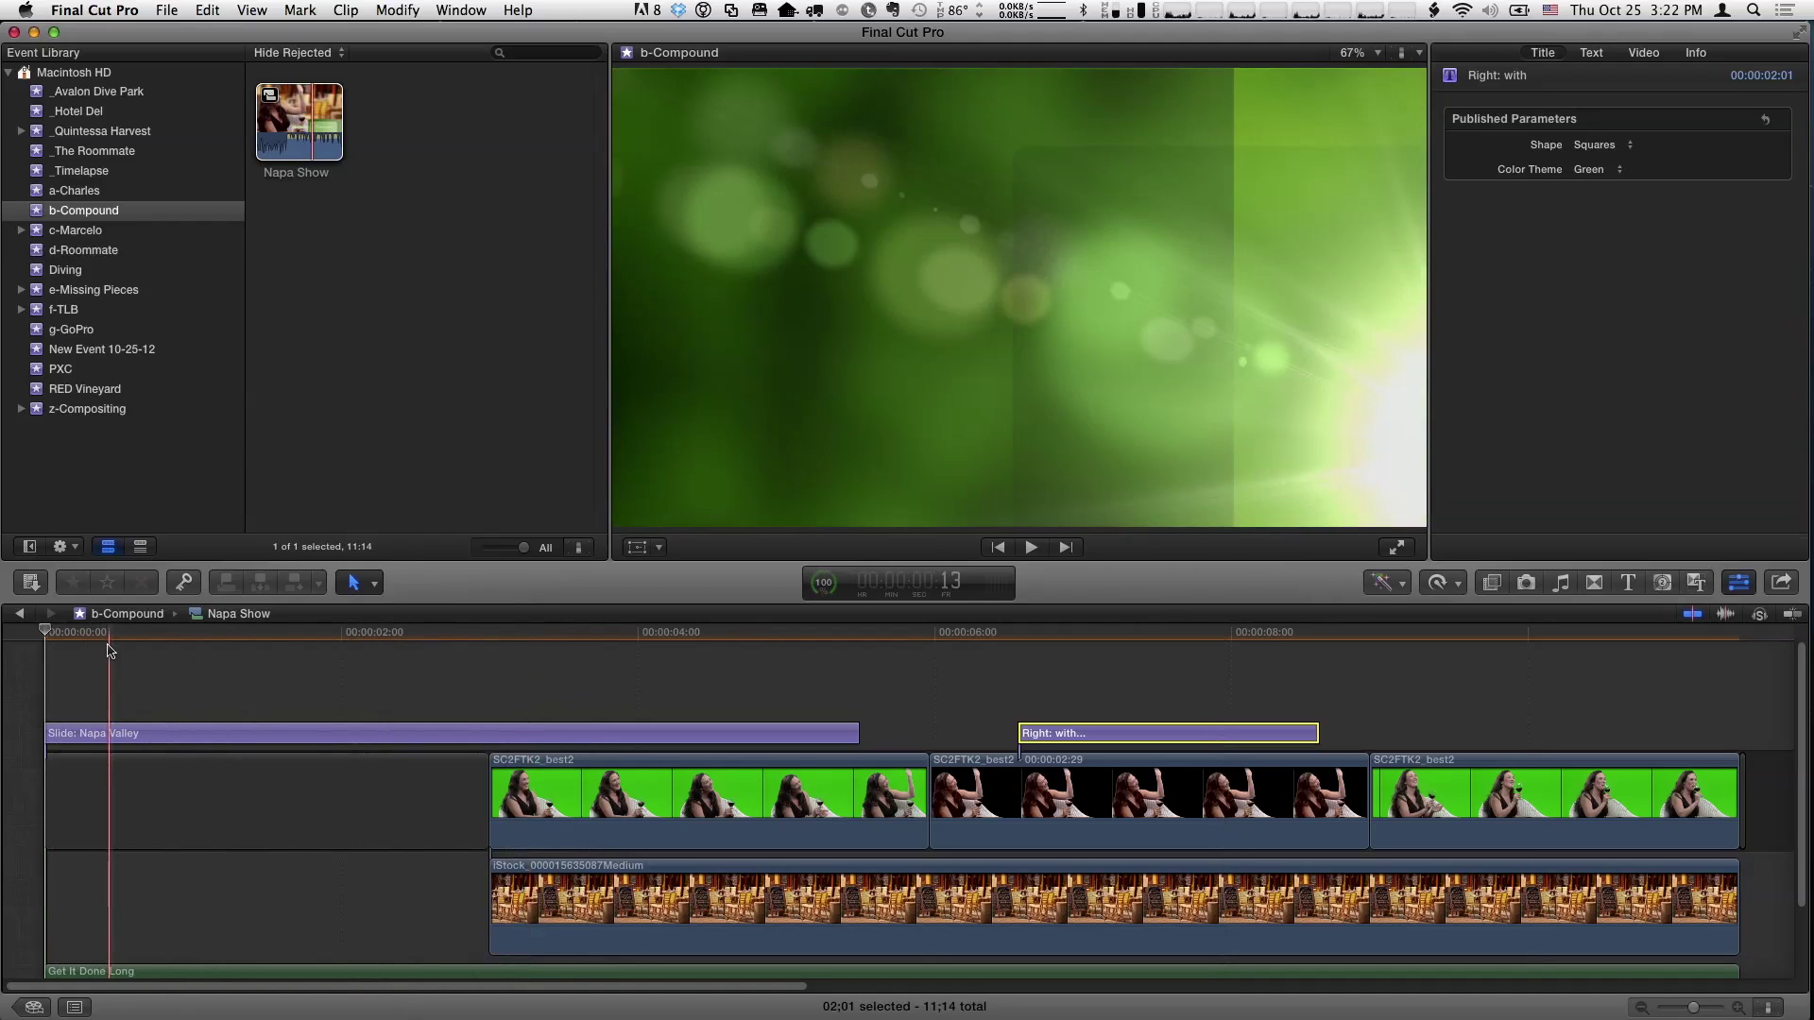
- Return to the 4-Compound Clips project and play both Napa Show copies from the start
left_click(20, 614)
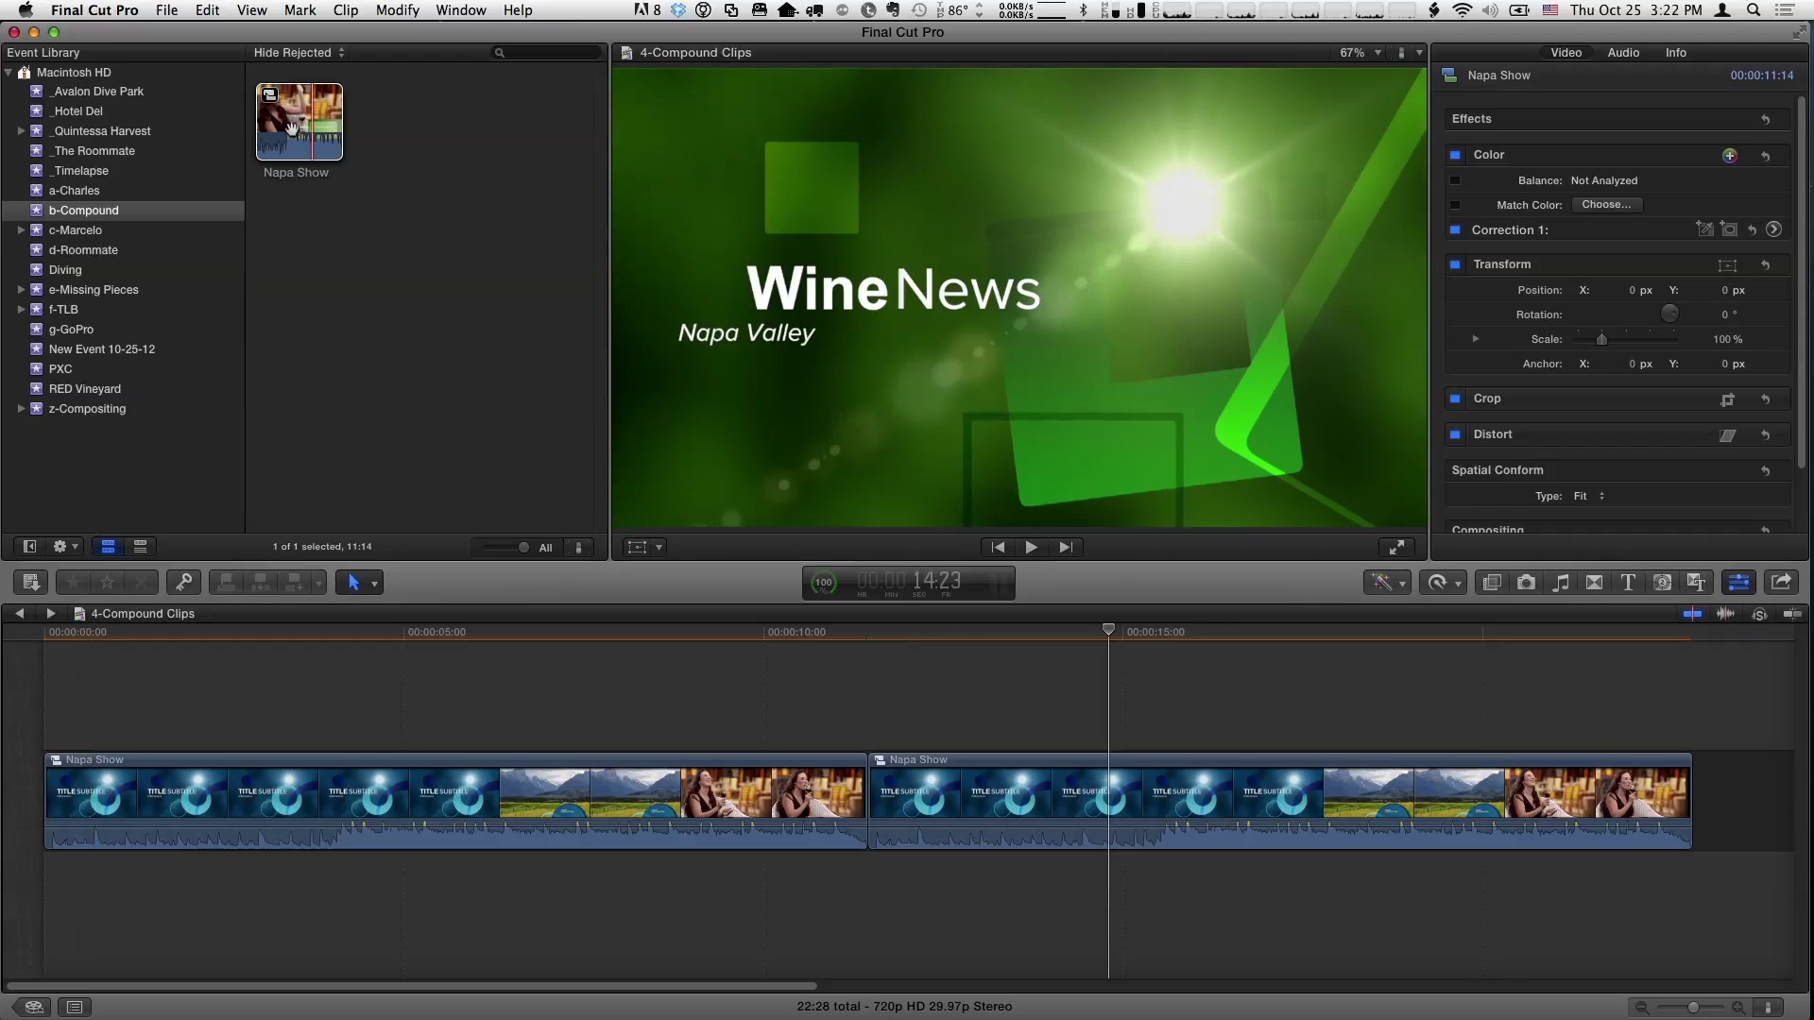
left_click(291, 128)
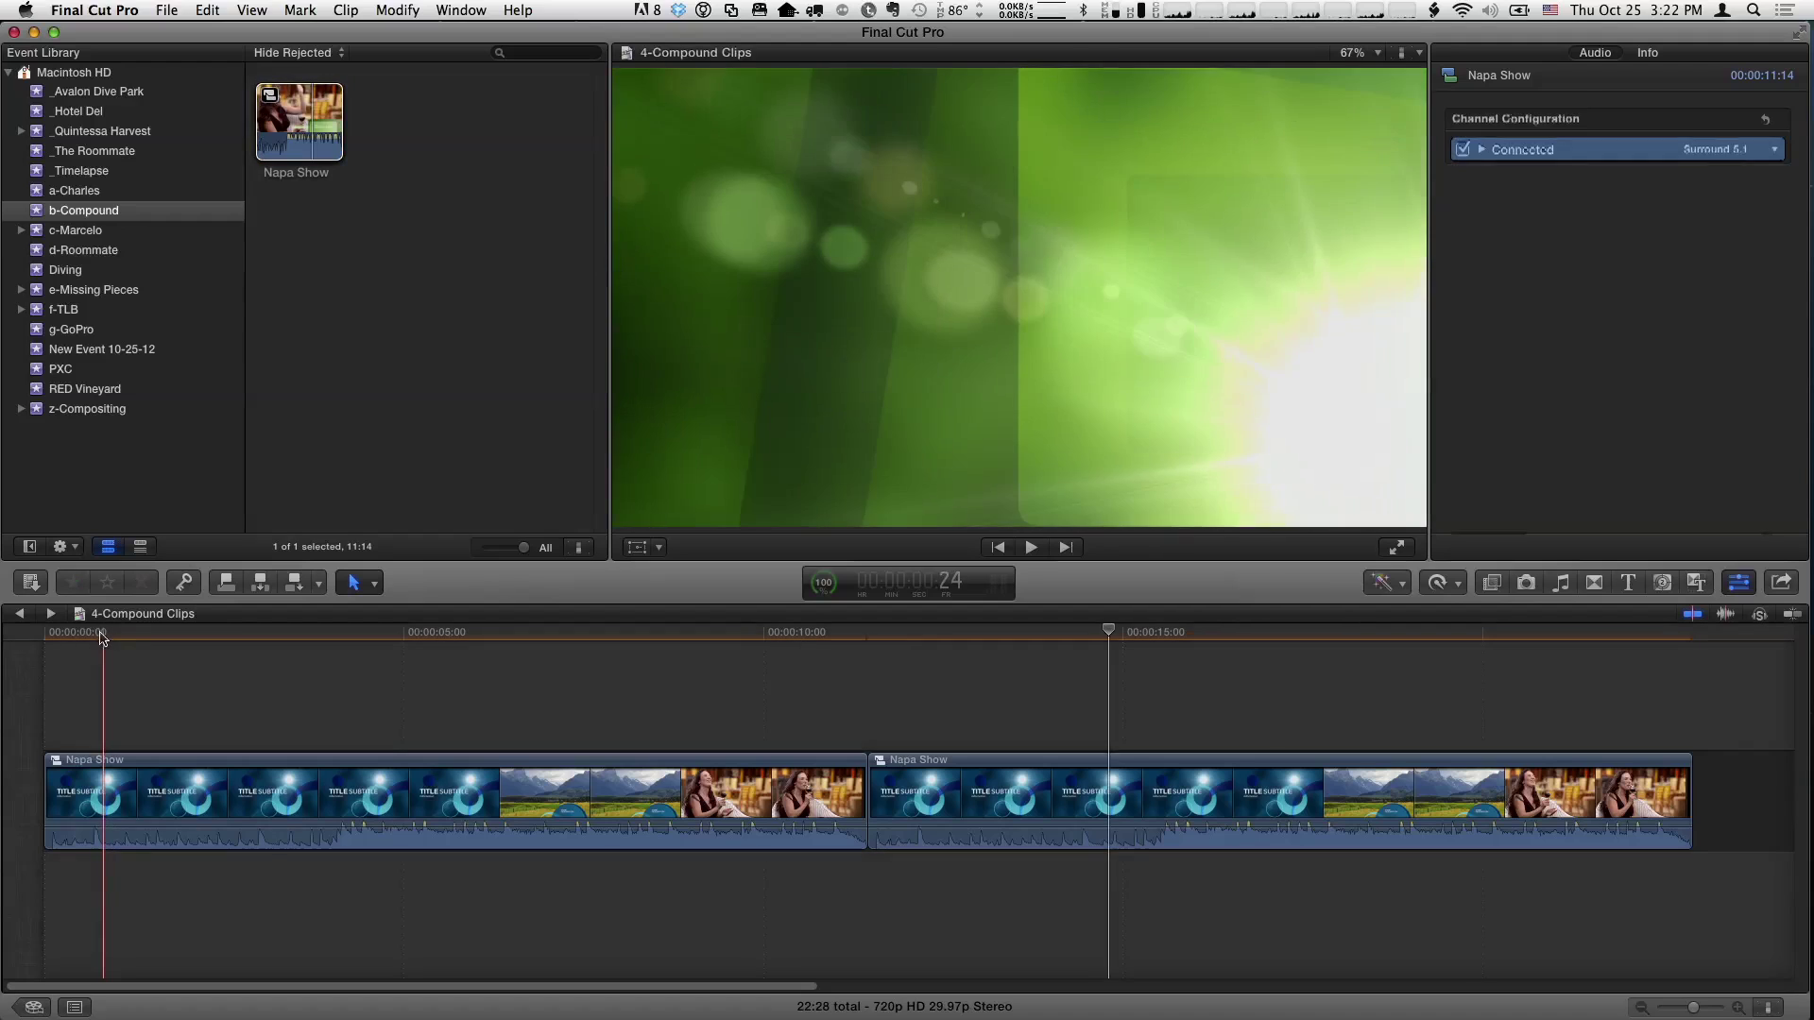
left_click(62, 635)
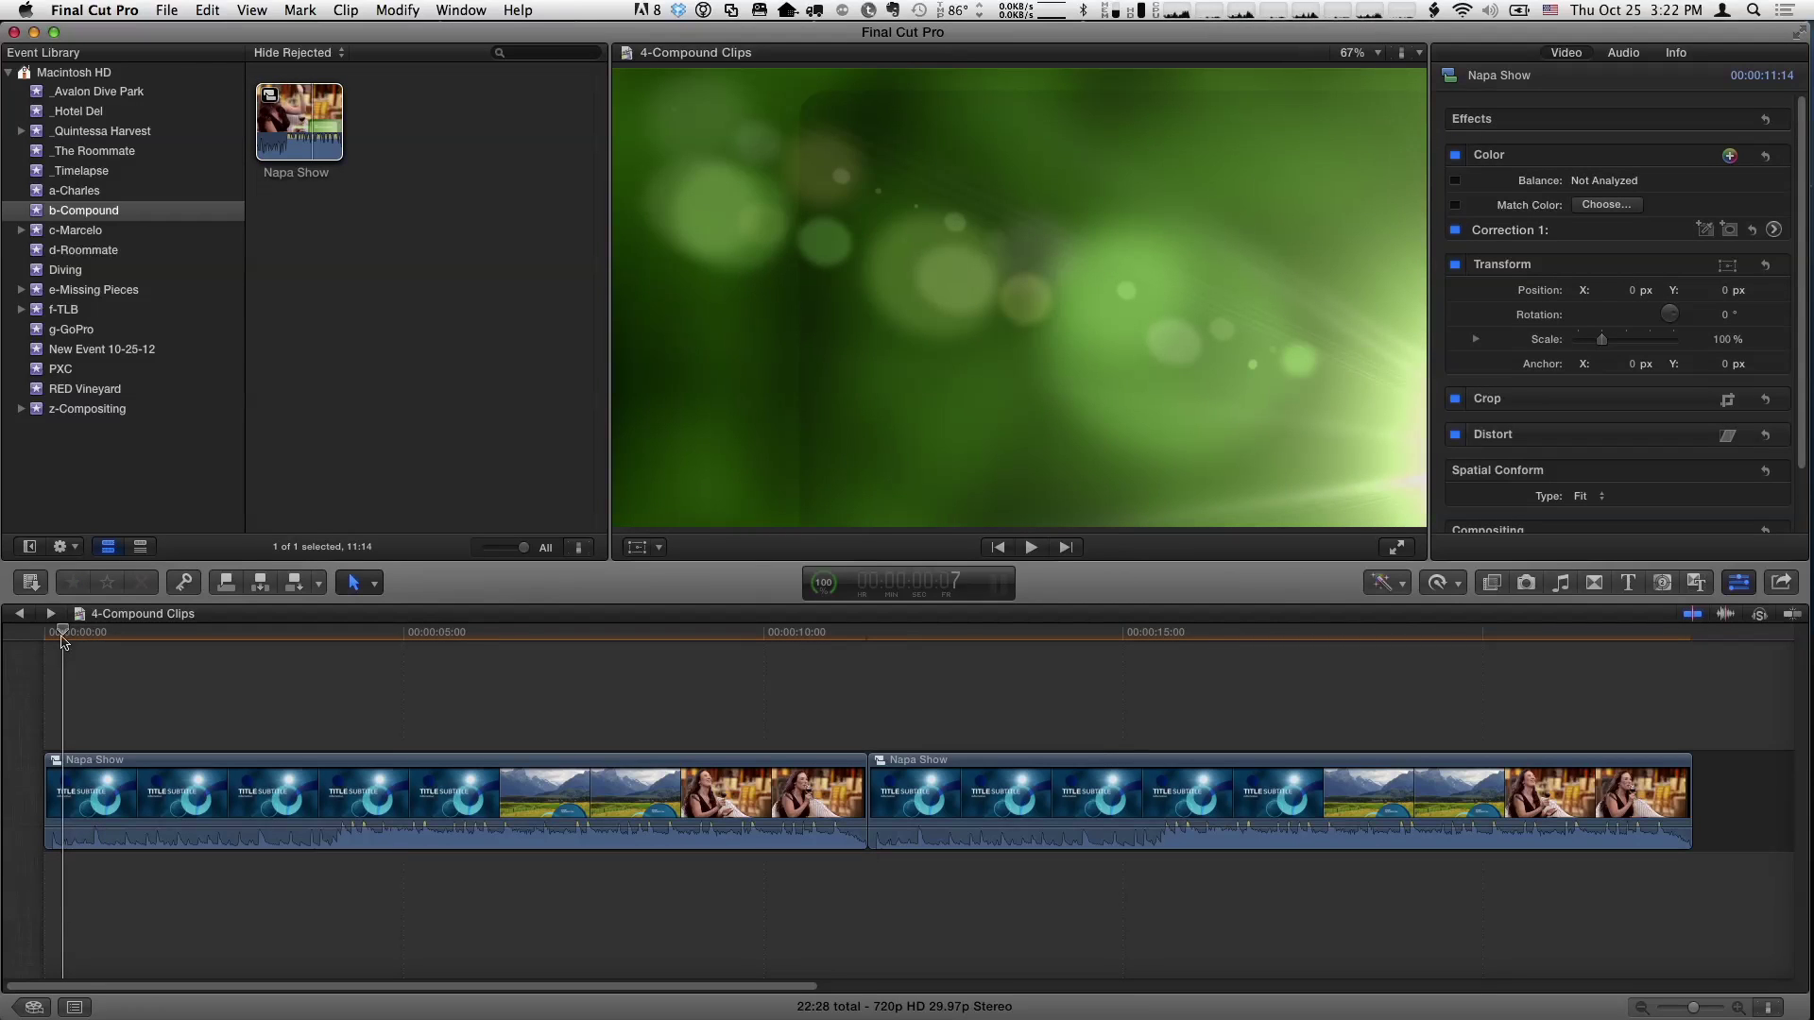
key("space")
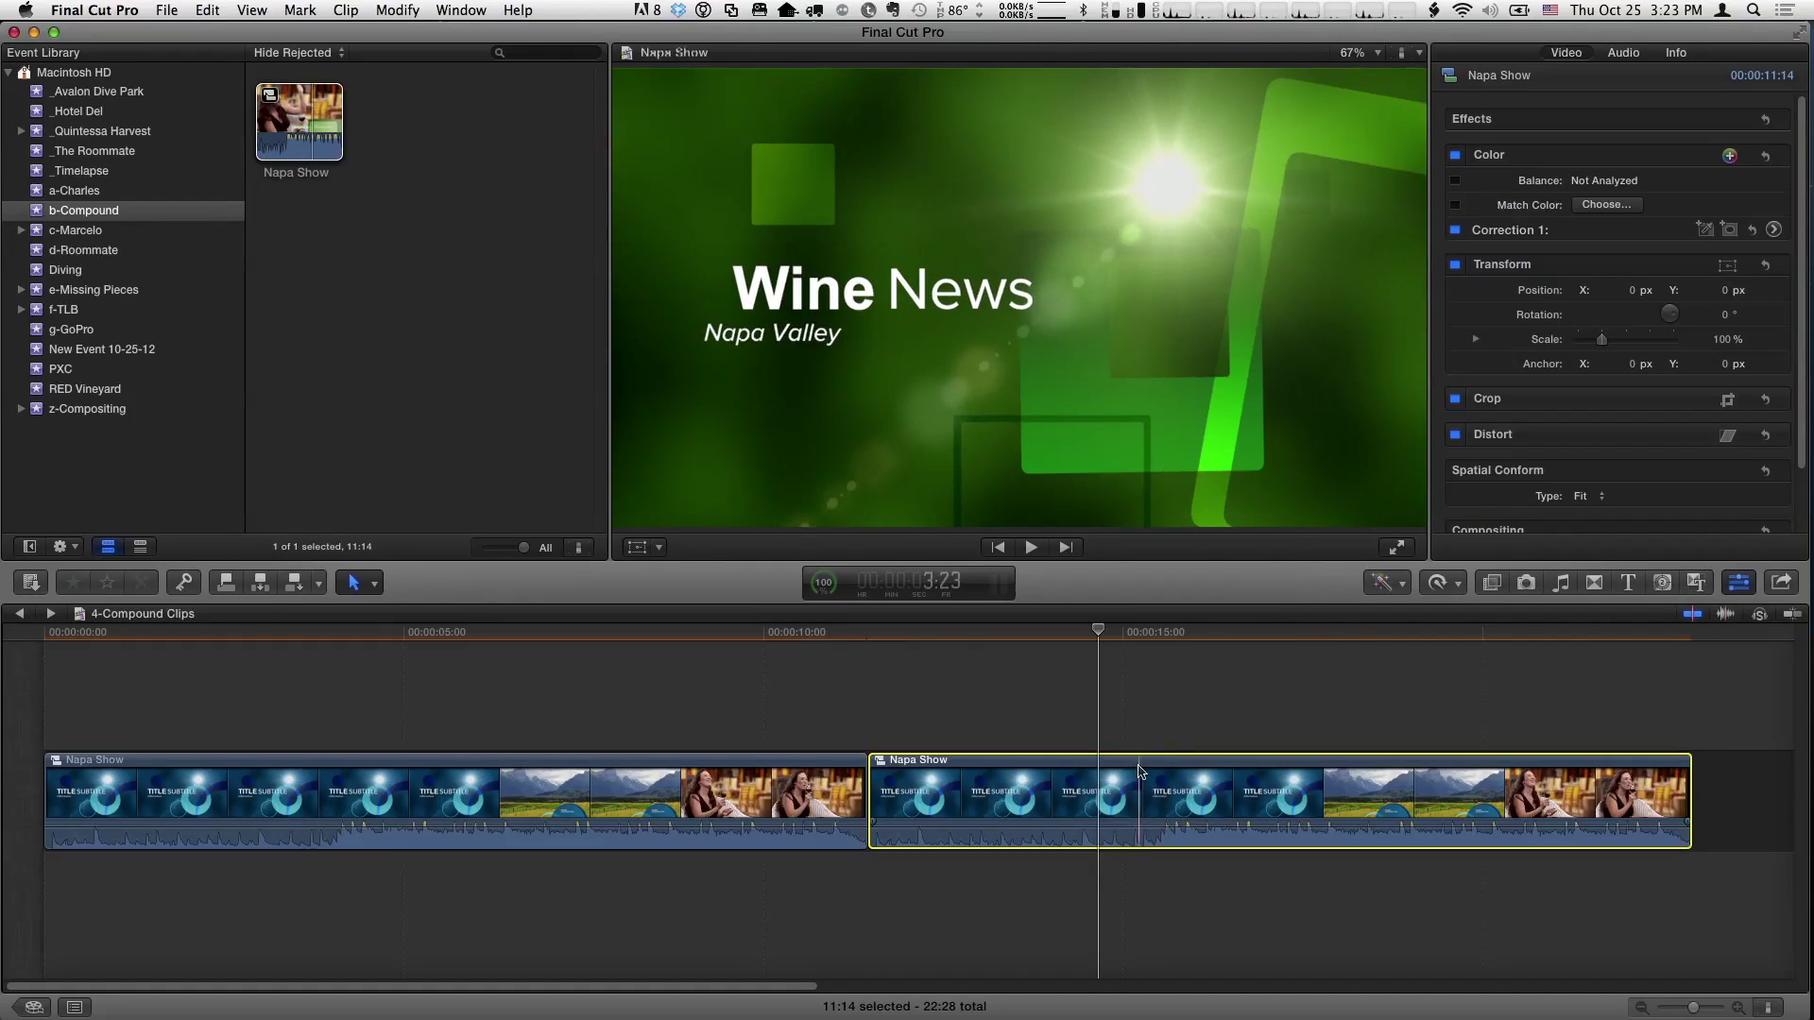
key("s")
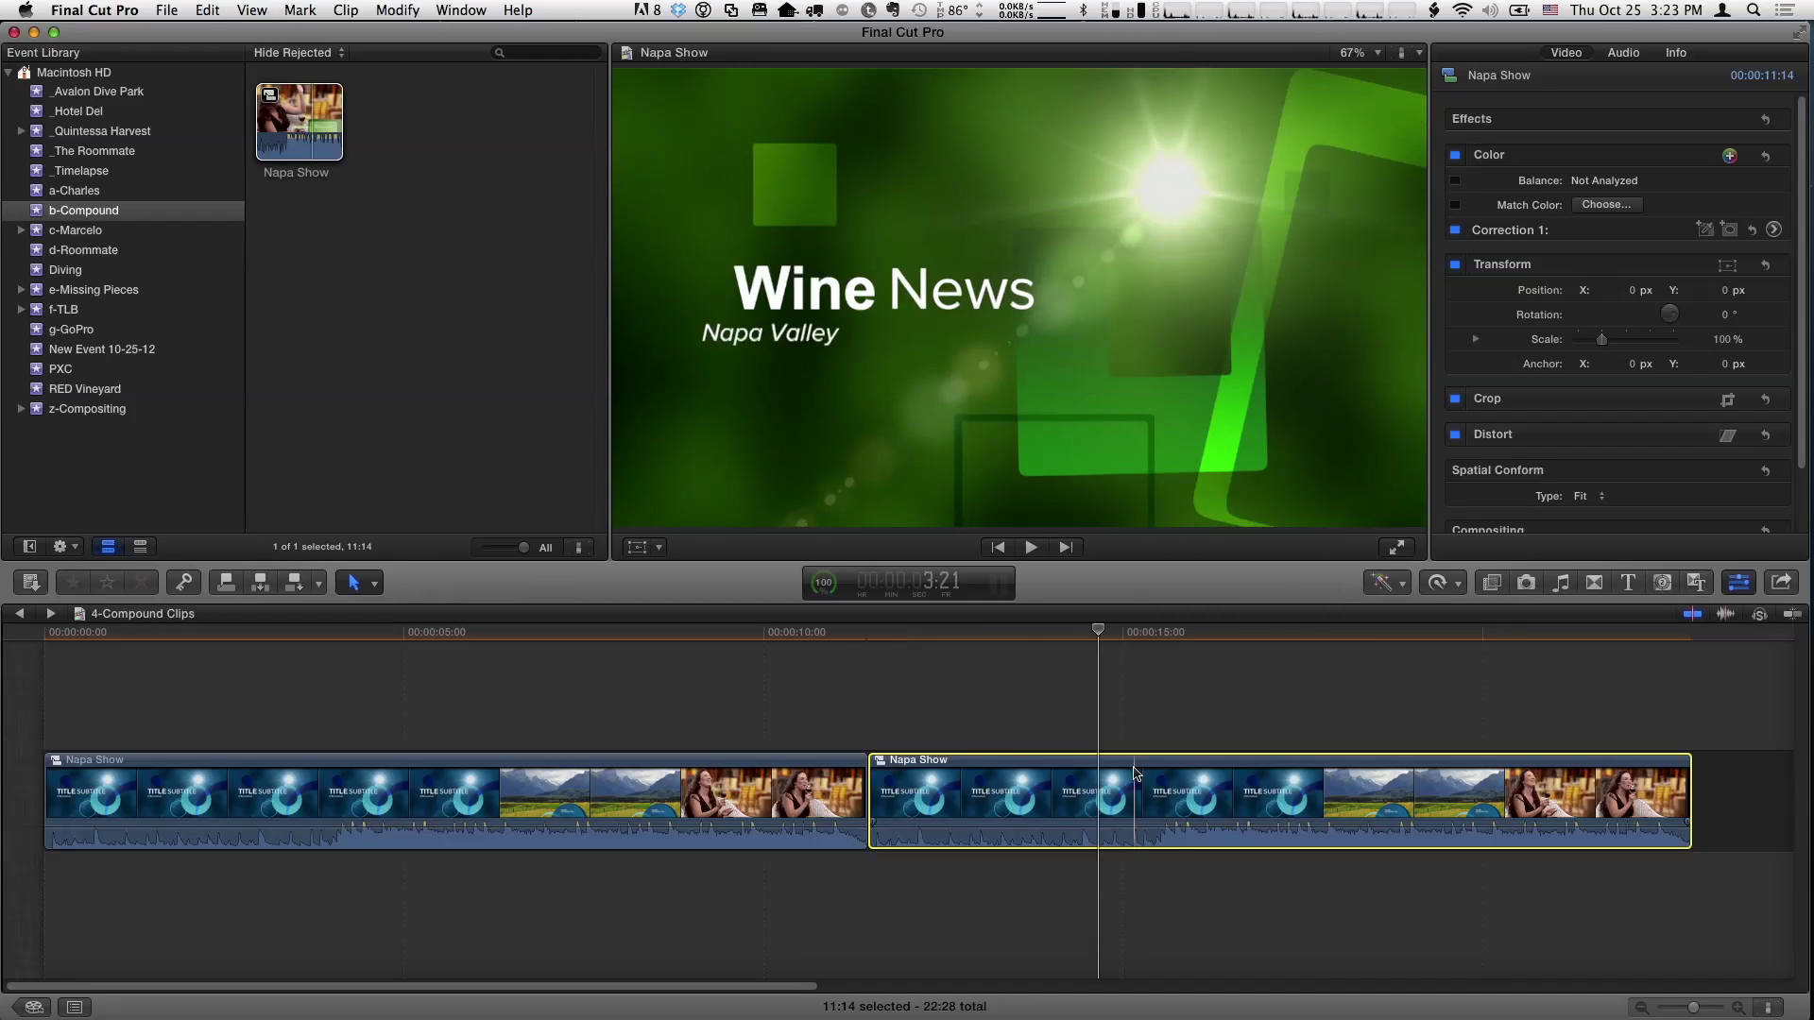
left_click(345, 9)
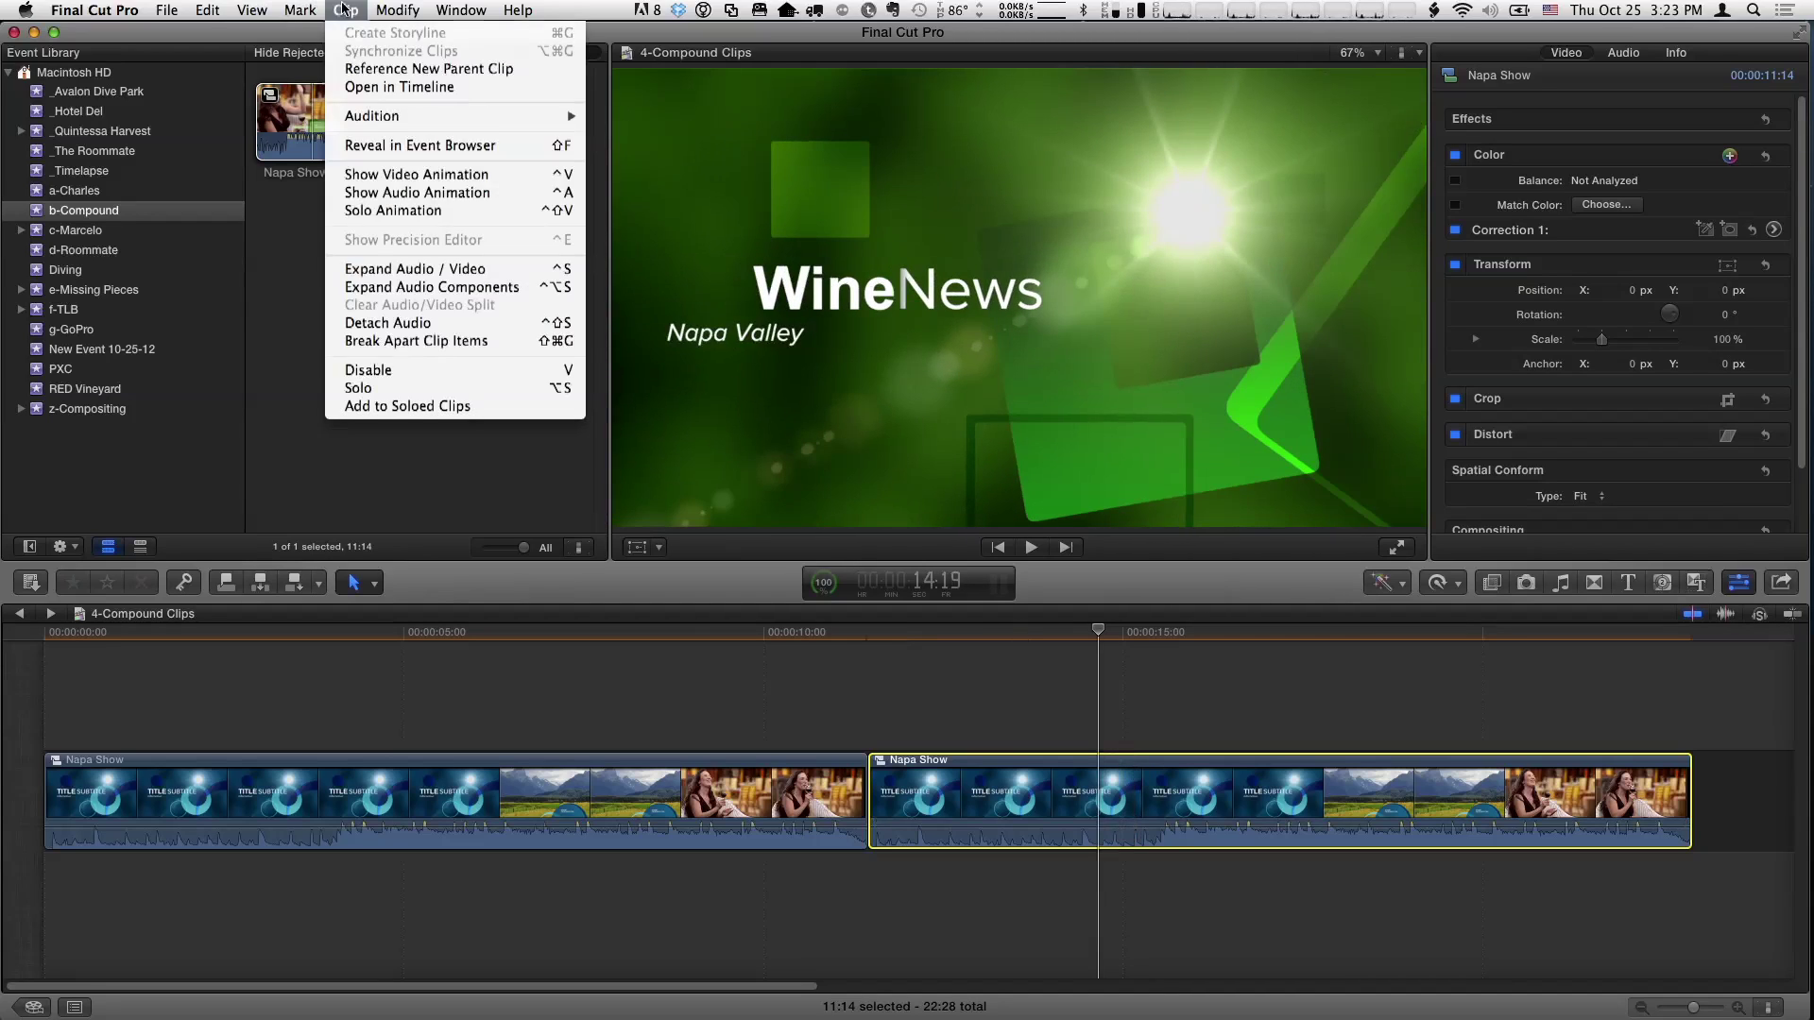
left_click(507, 342)
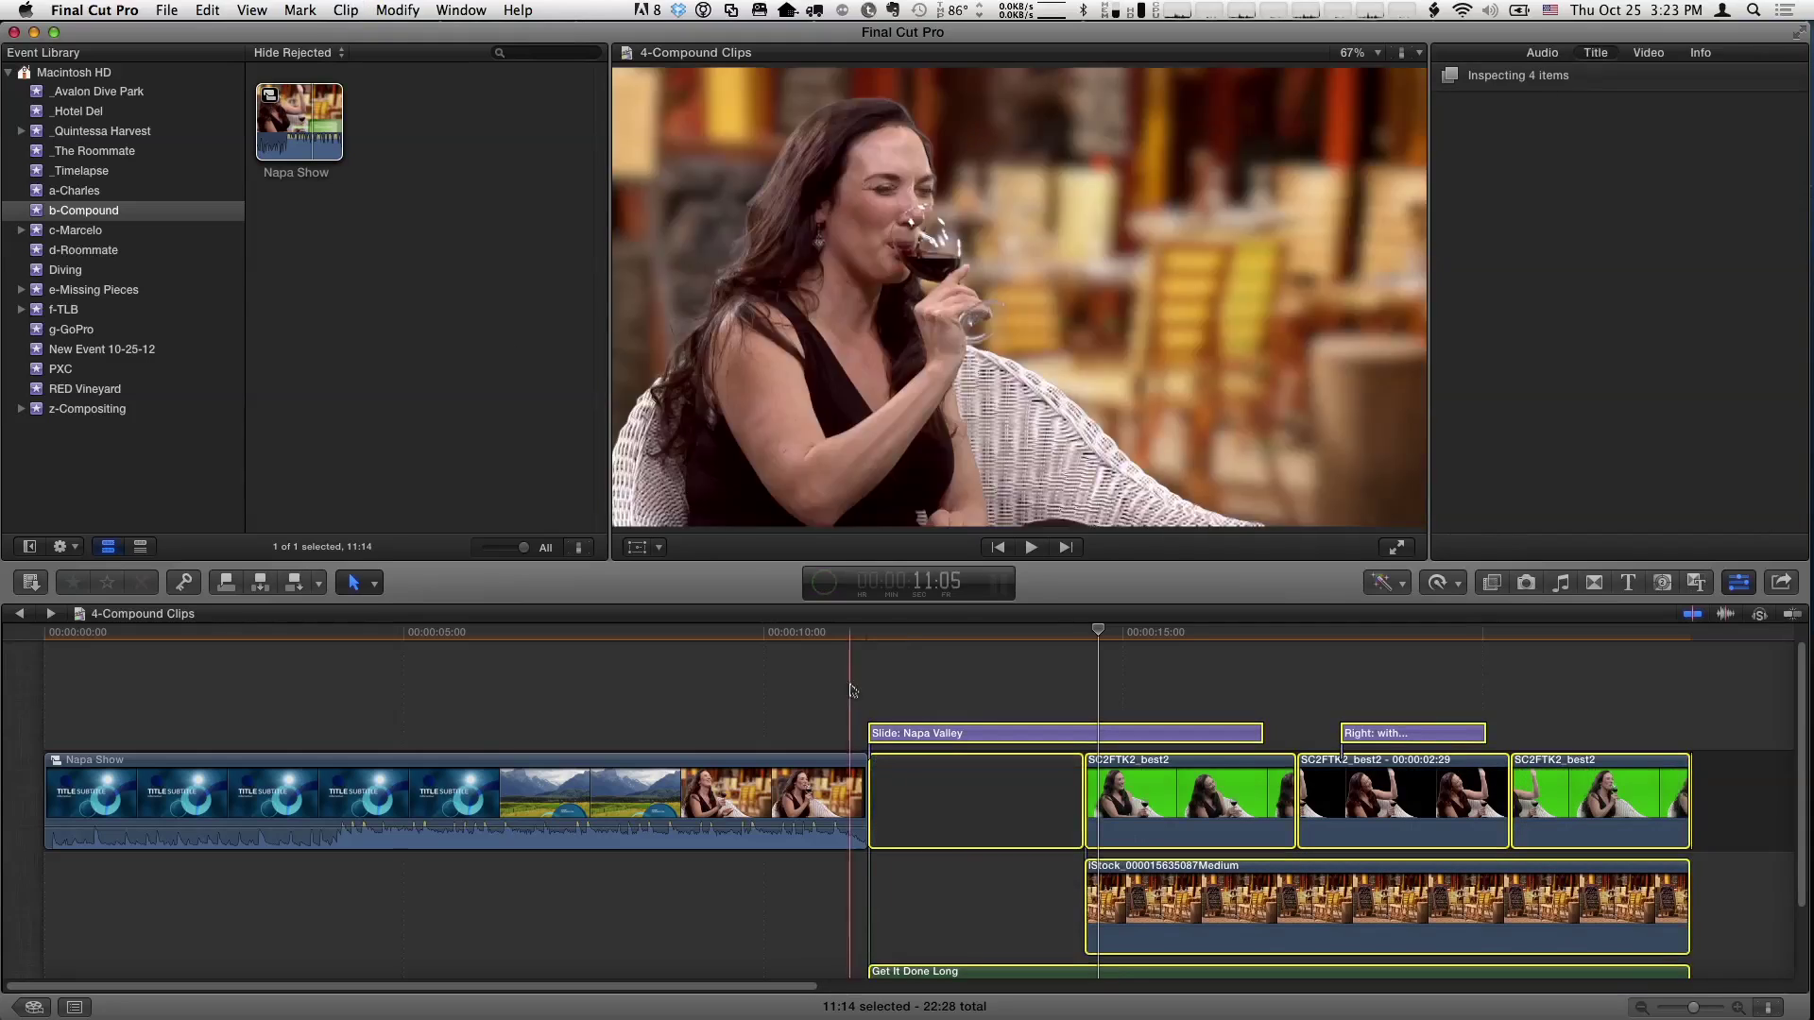
left_click(973, 662)
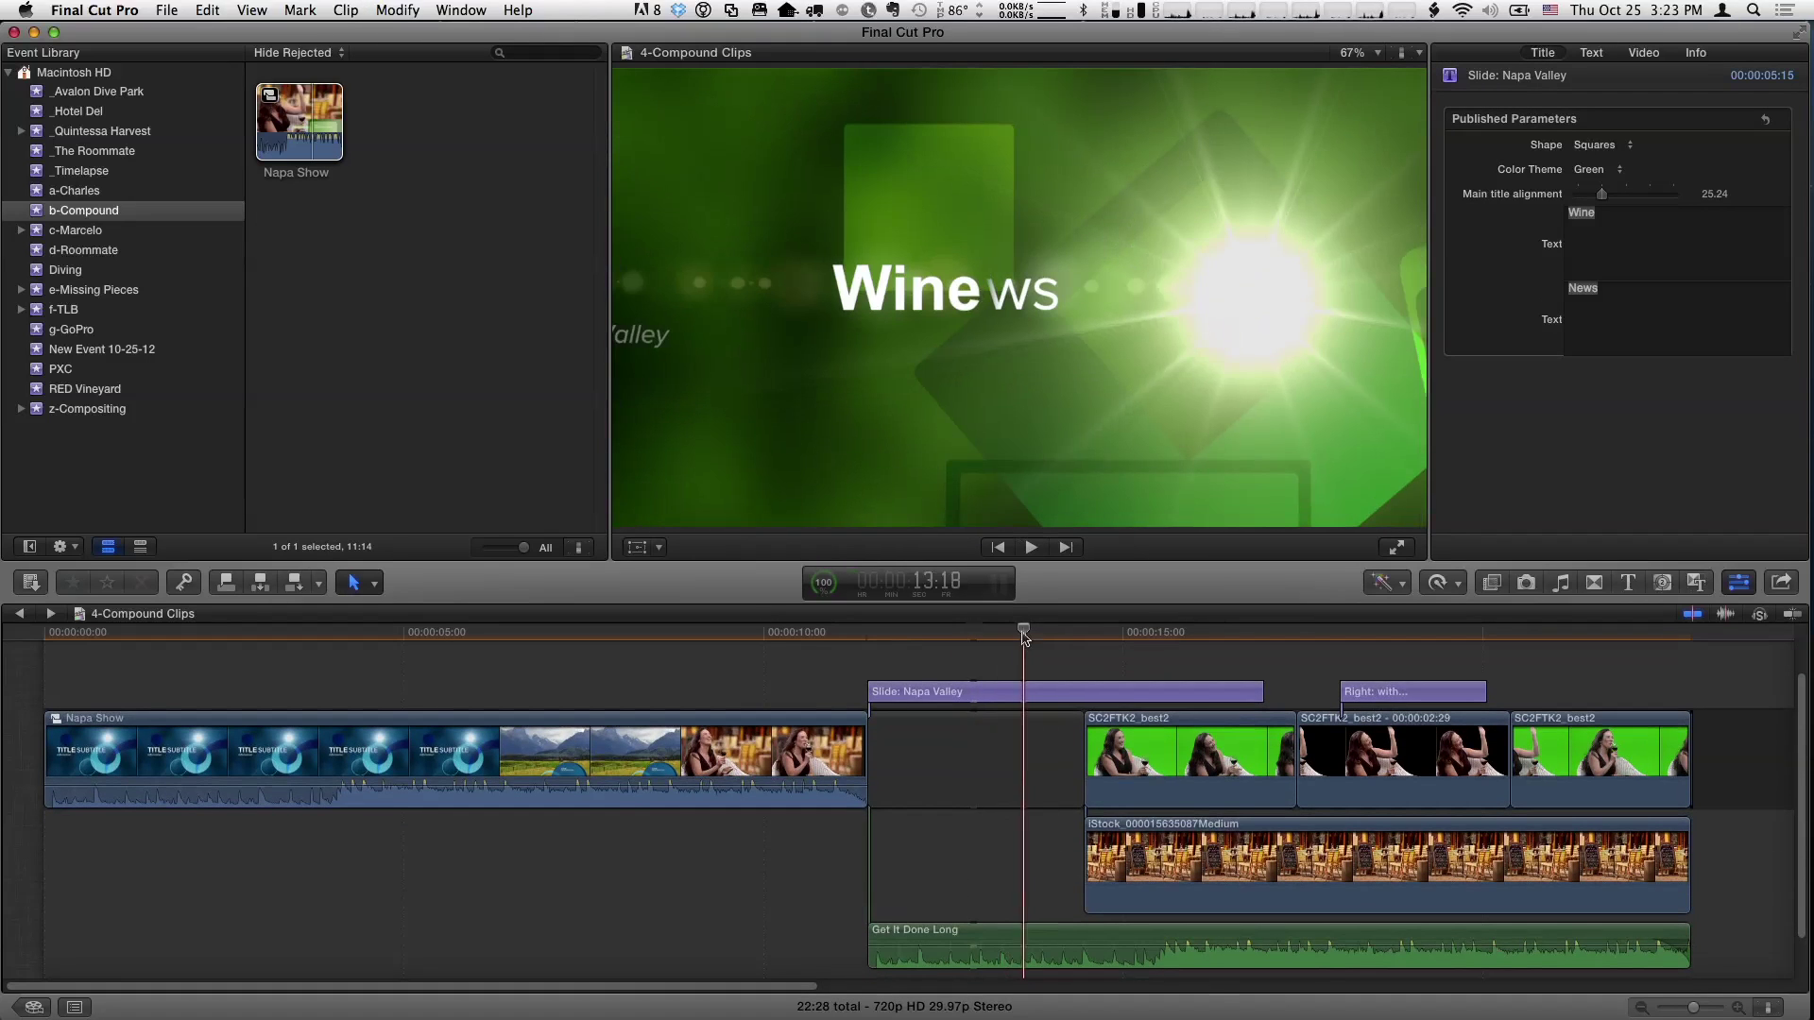
left_click(1024, 699)
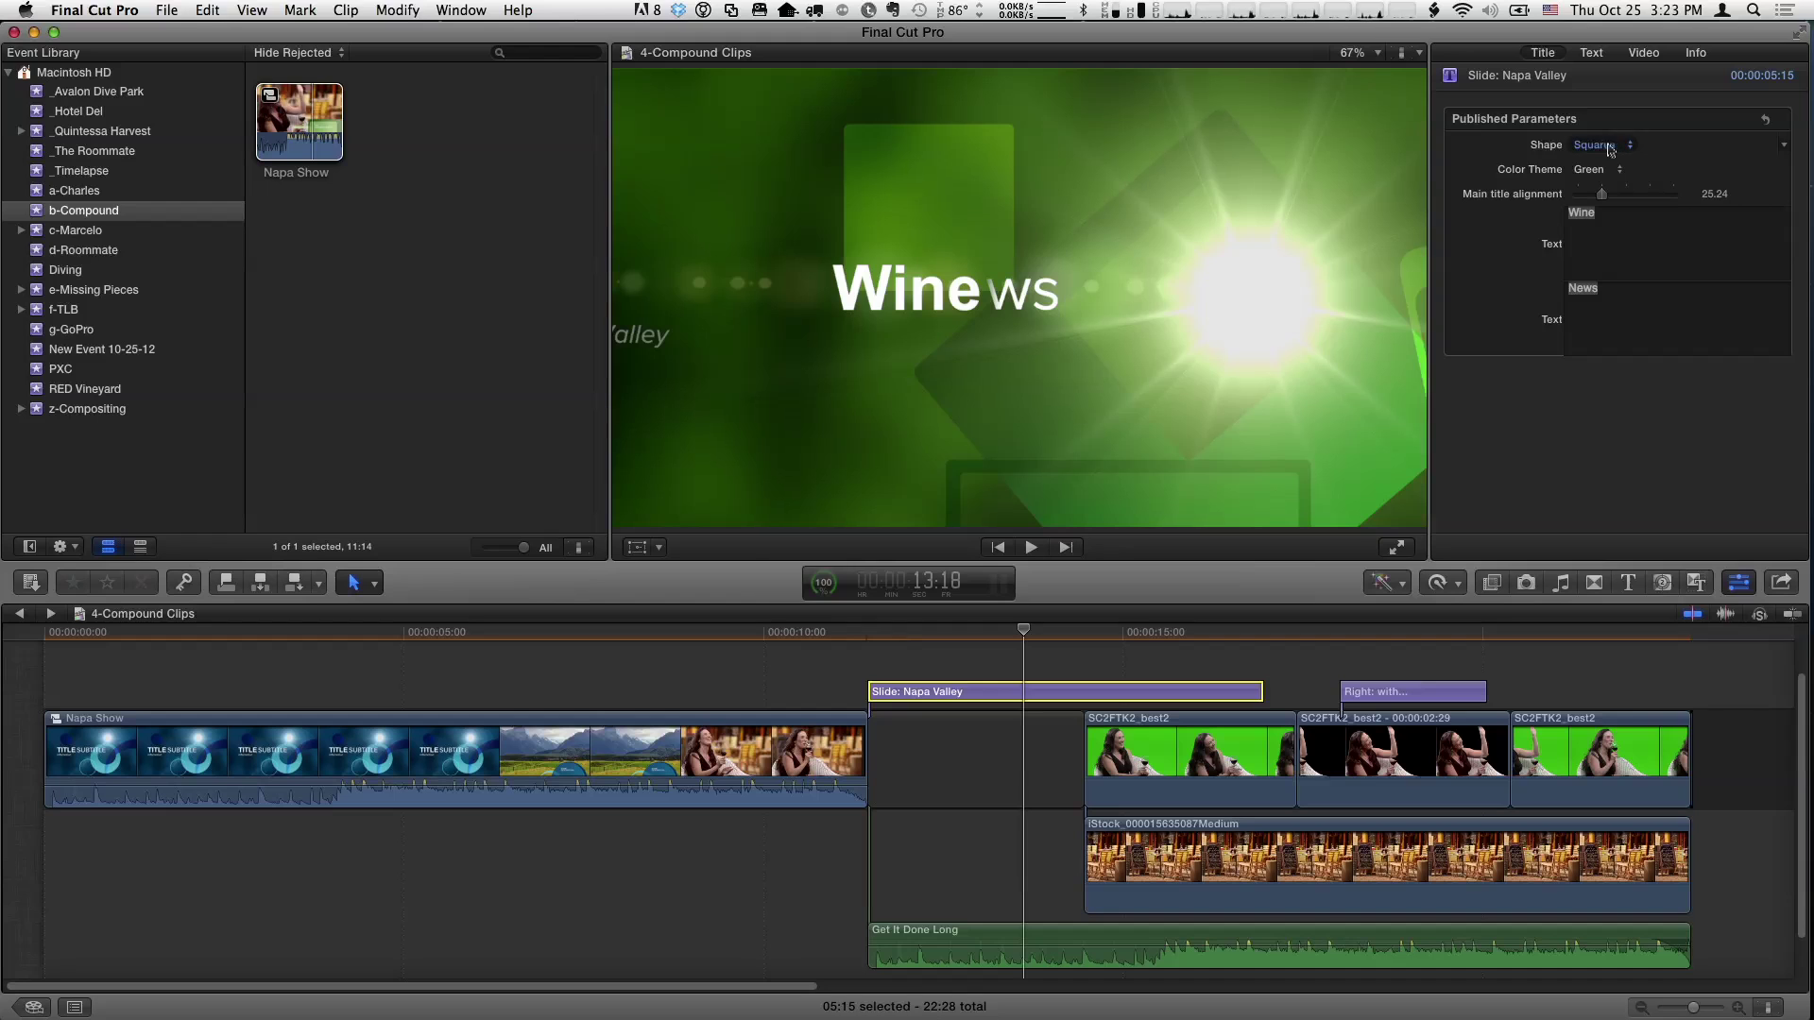
left_click(1597, 180)
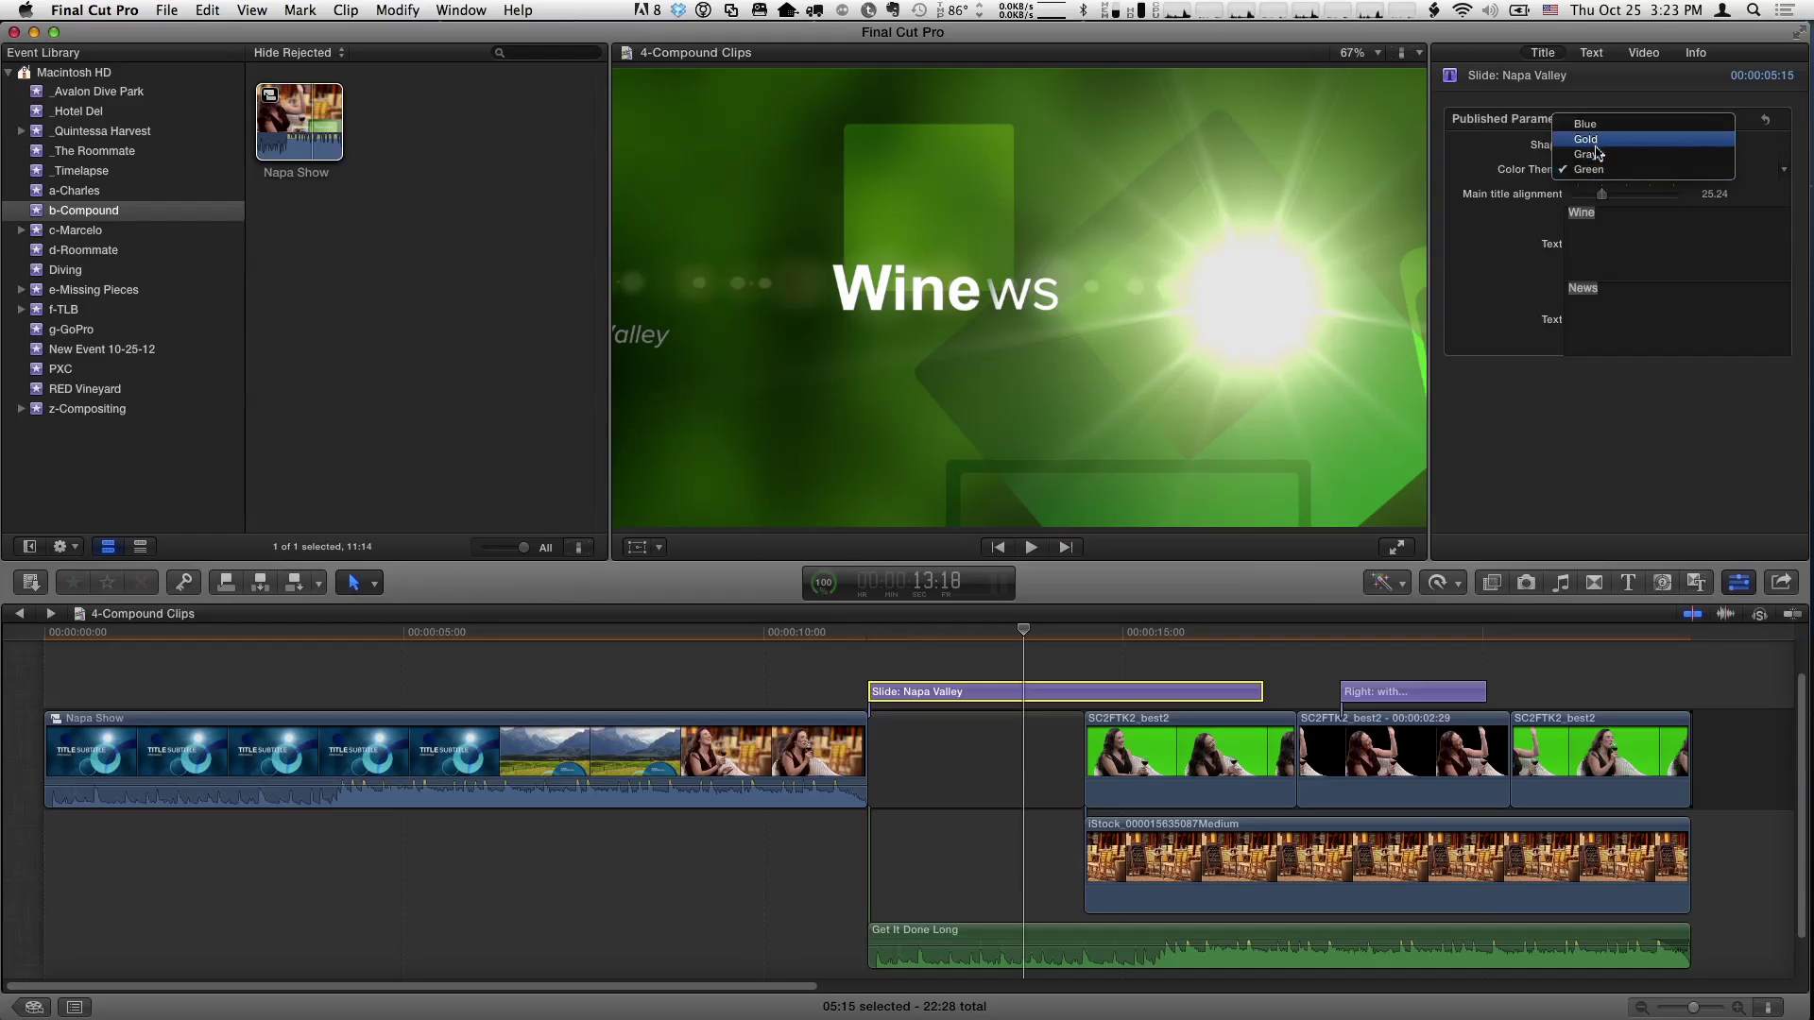
left_click(1597, 155)
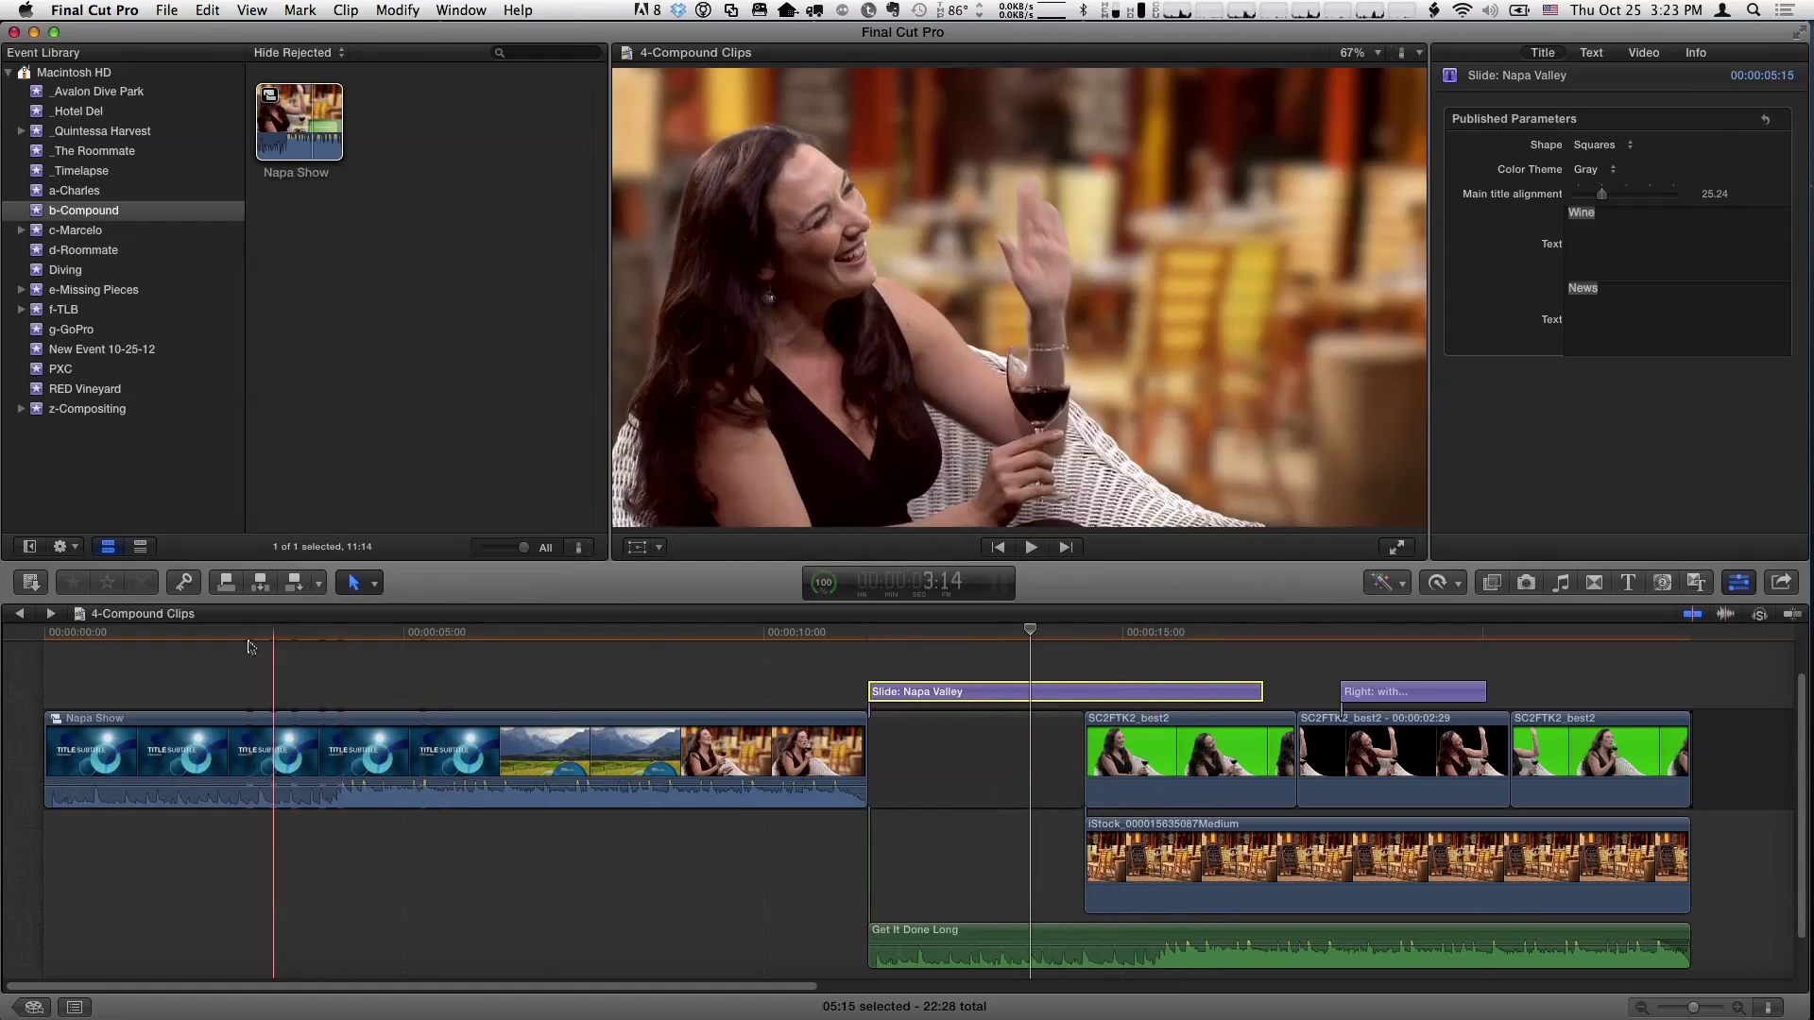
left_click(177, 637)
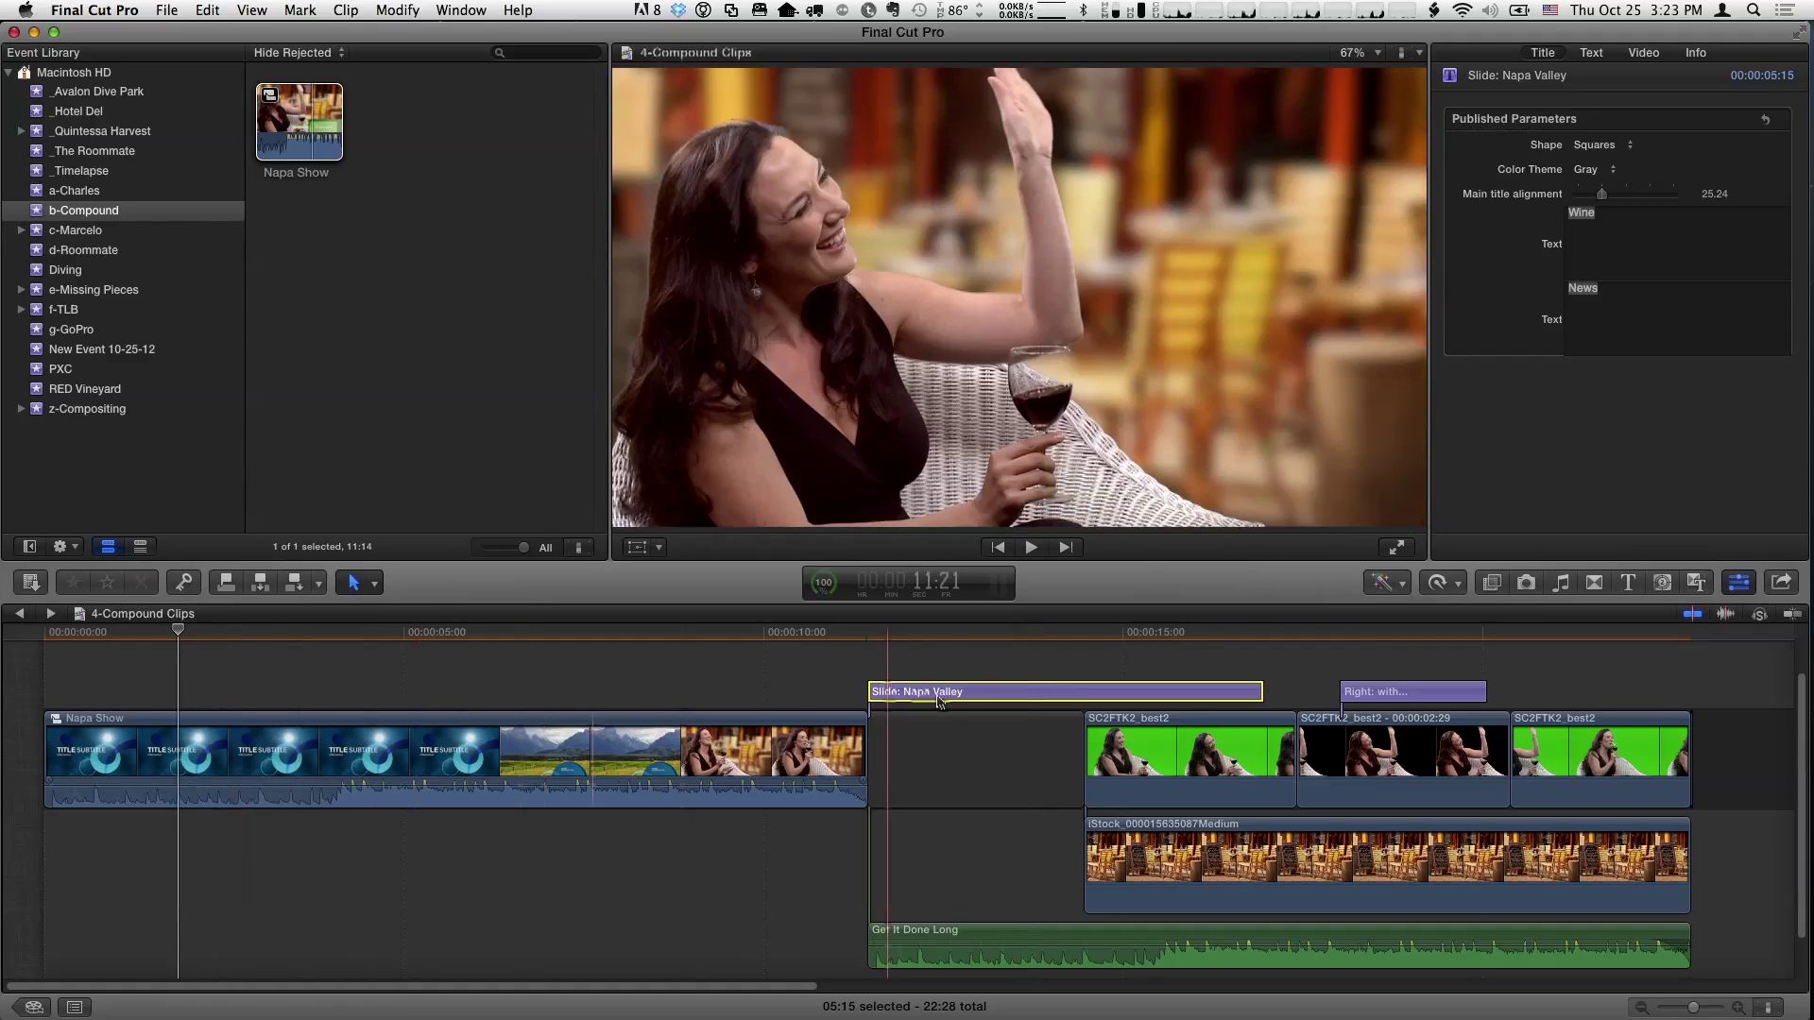
key("super+z")
key("super+z")
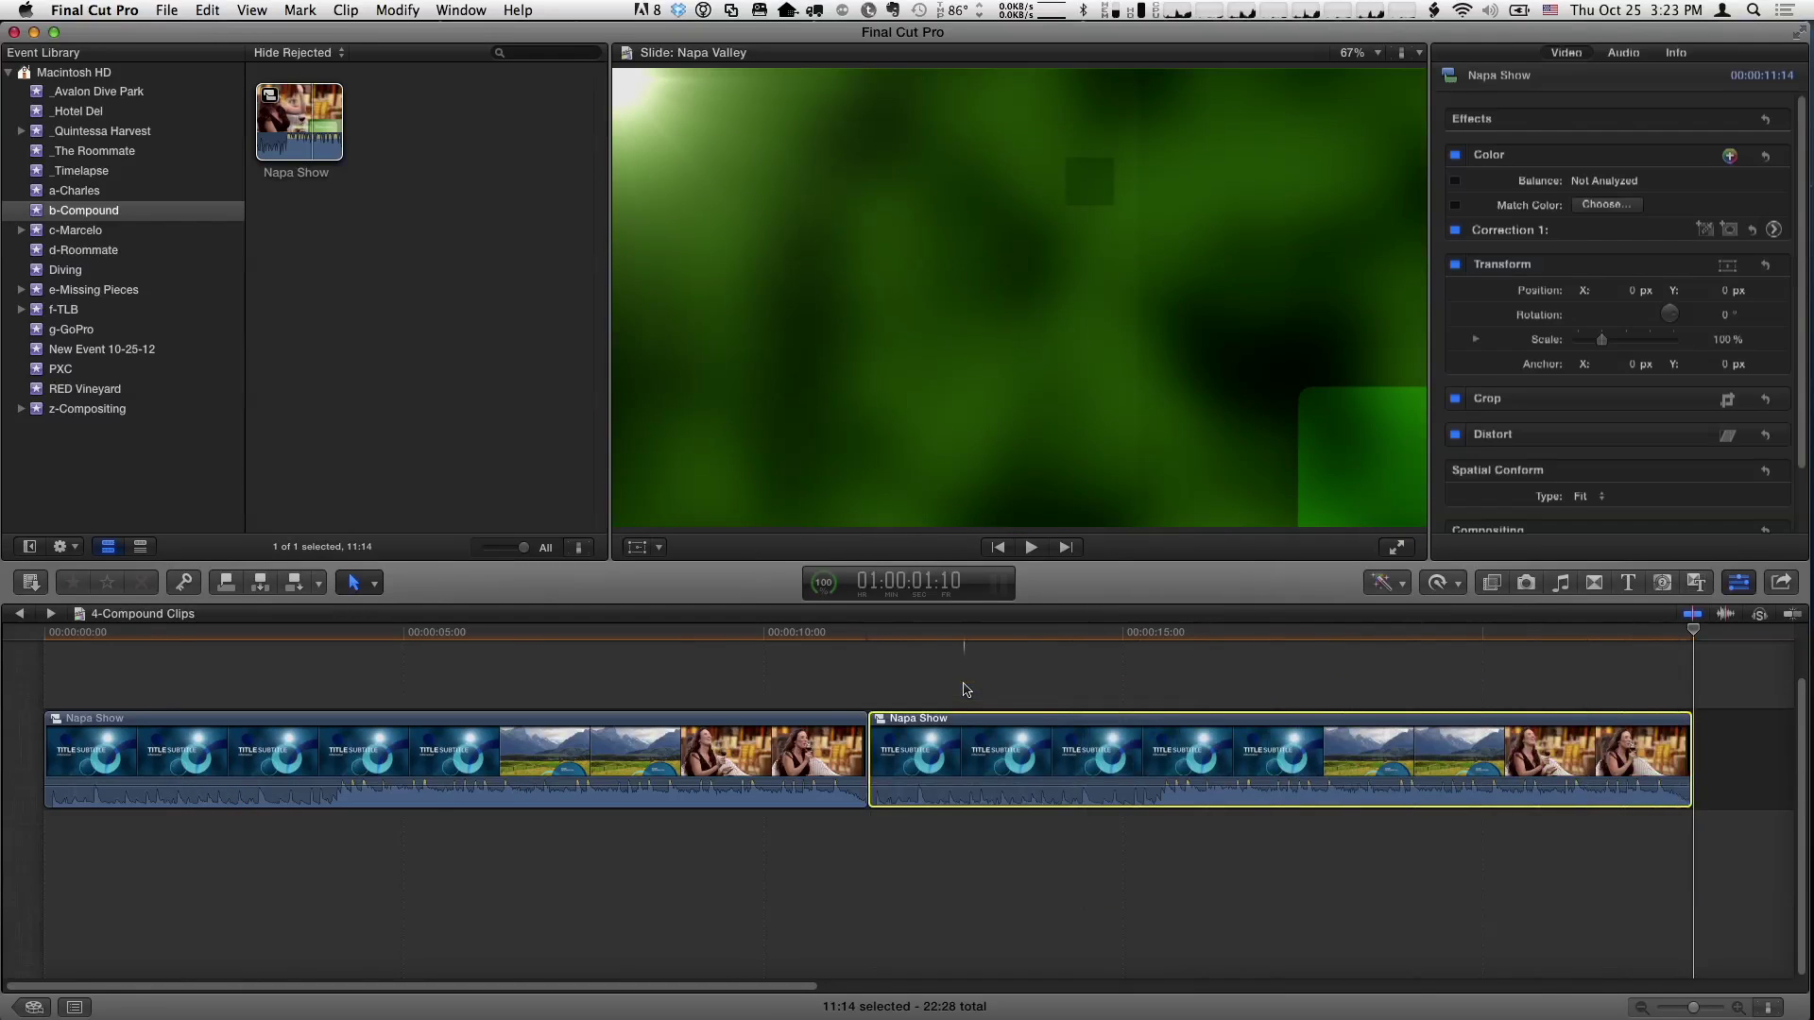
- Give the second Napa Show clip a new parent clip, 'Napa Show copy', from the Clip menu
left_click(999, 642)
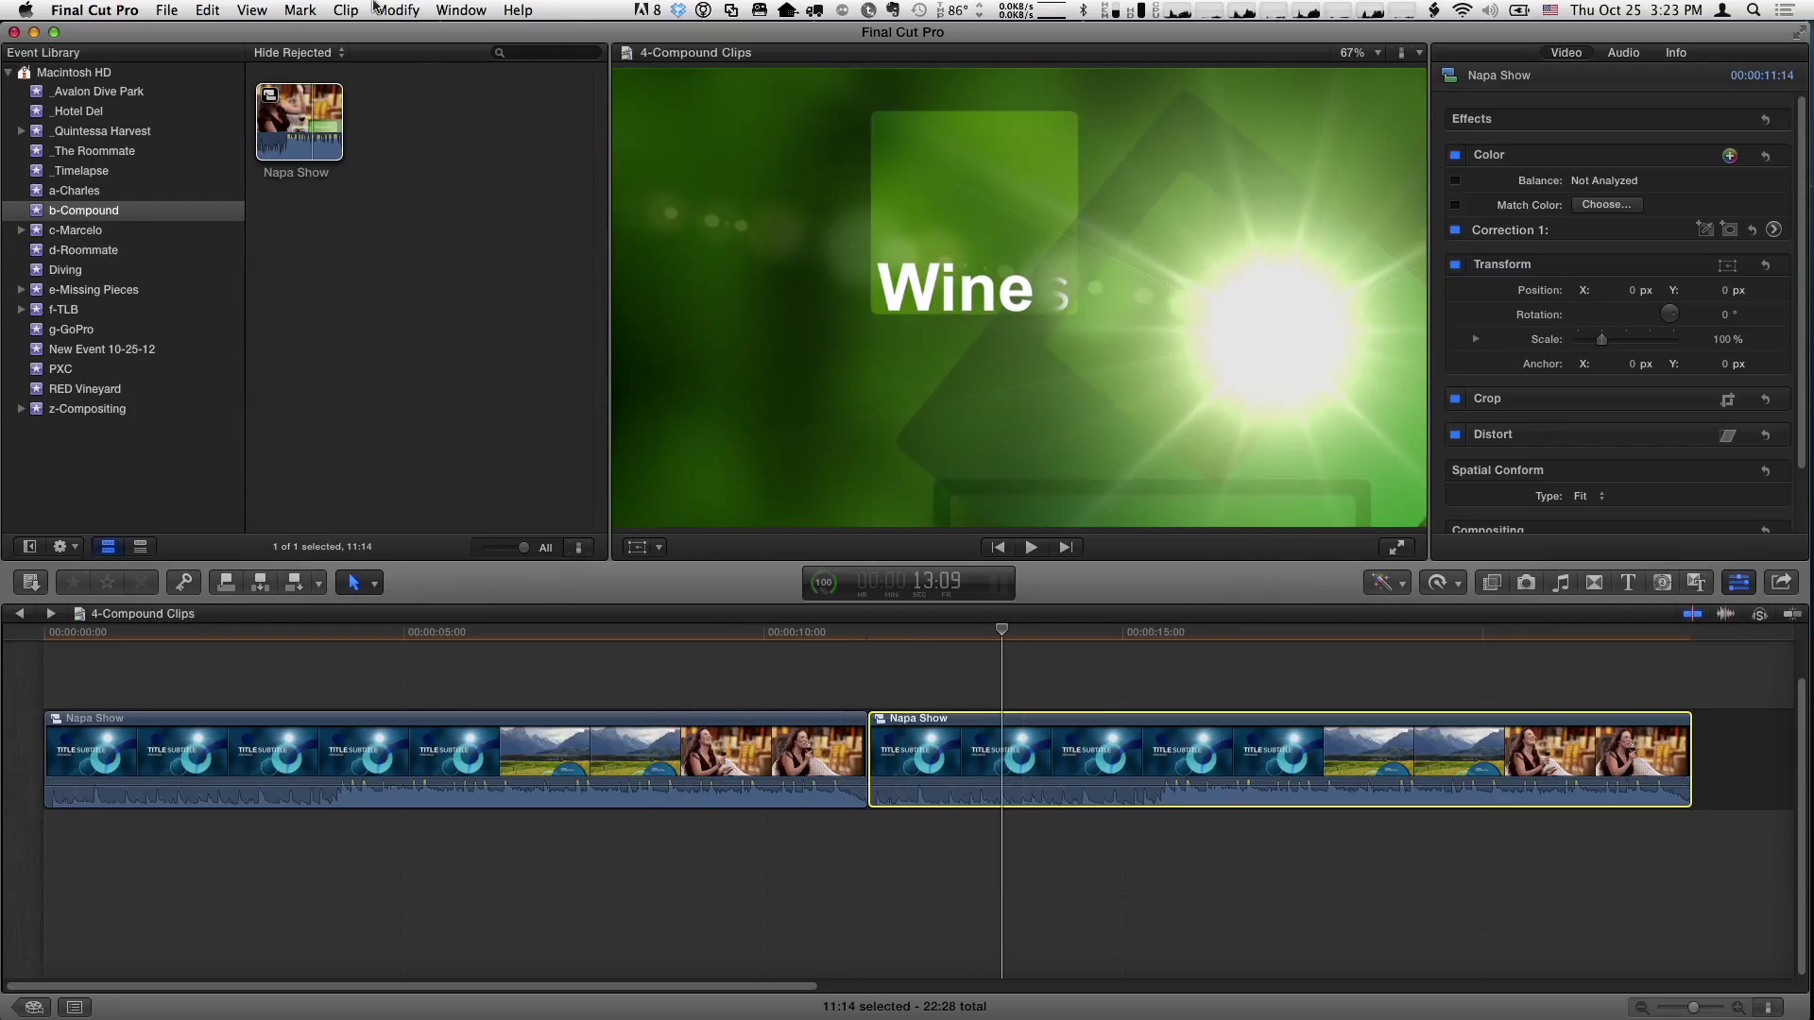
left_click(342, 9)
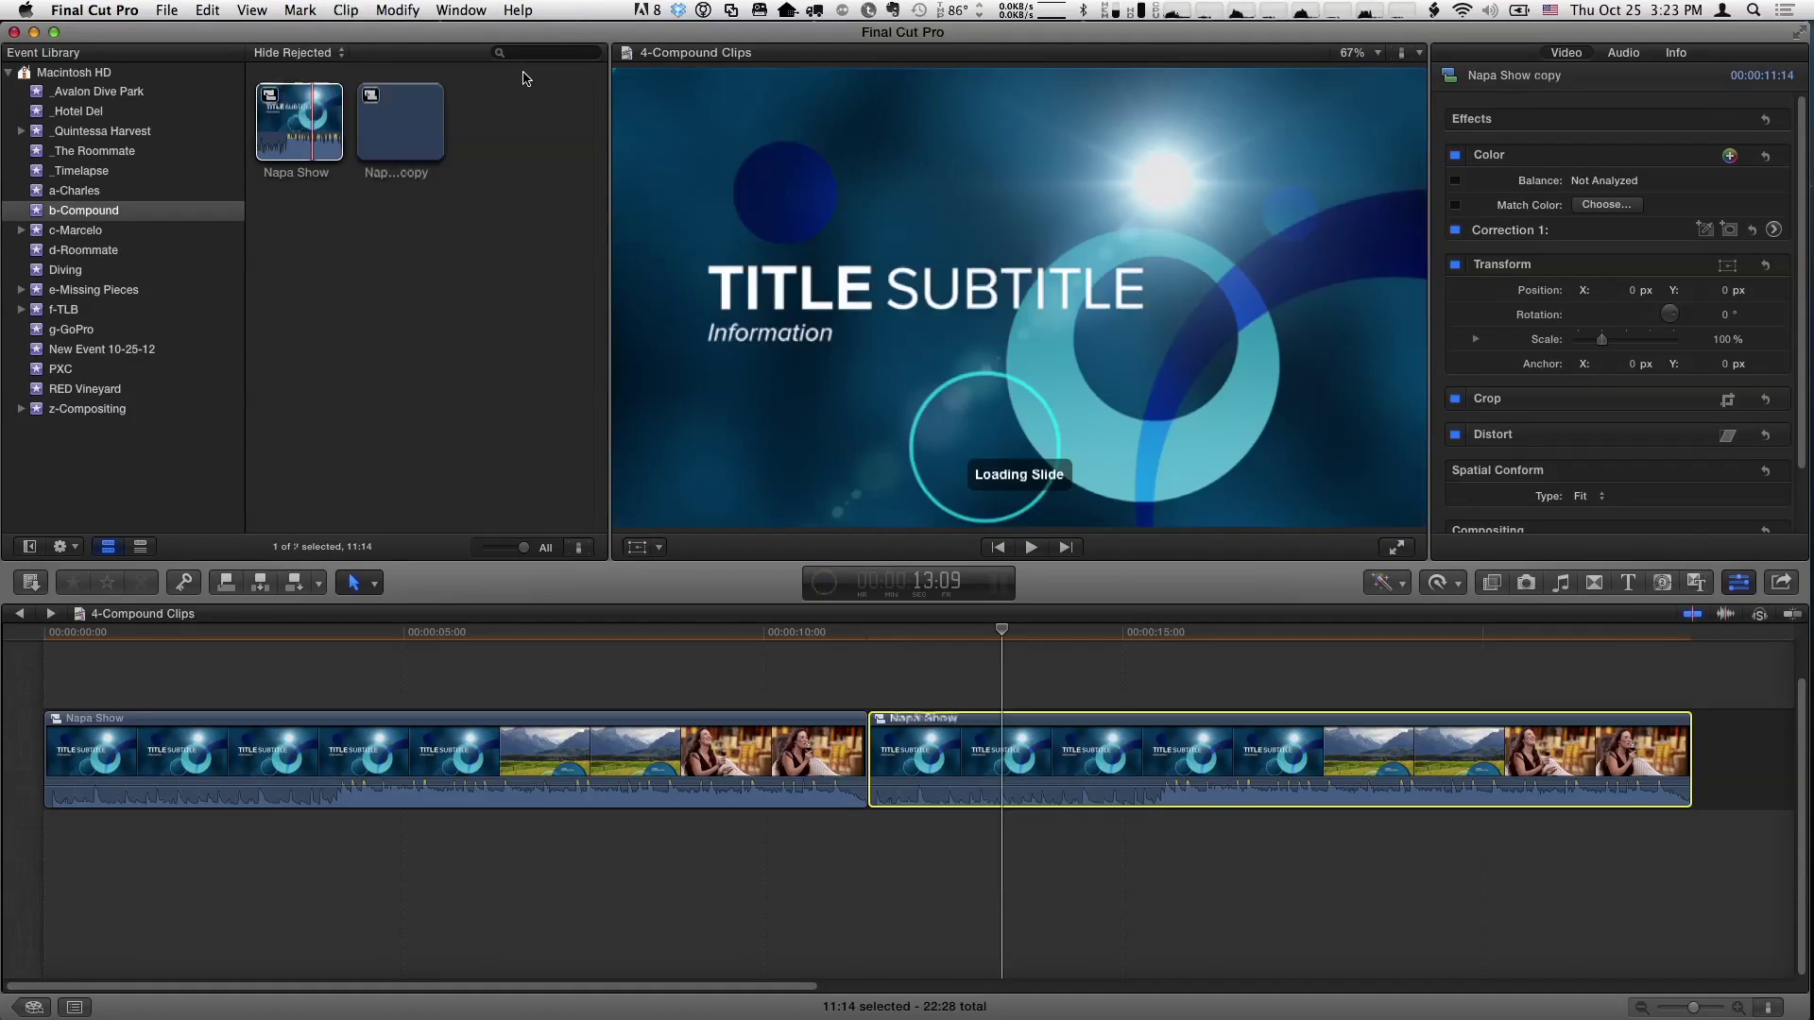
left_click(311, 121)
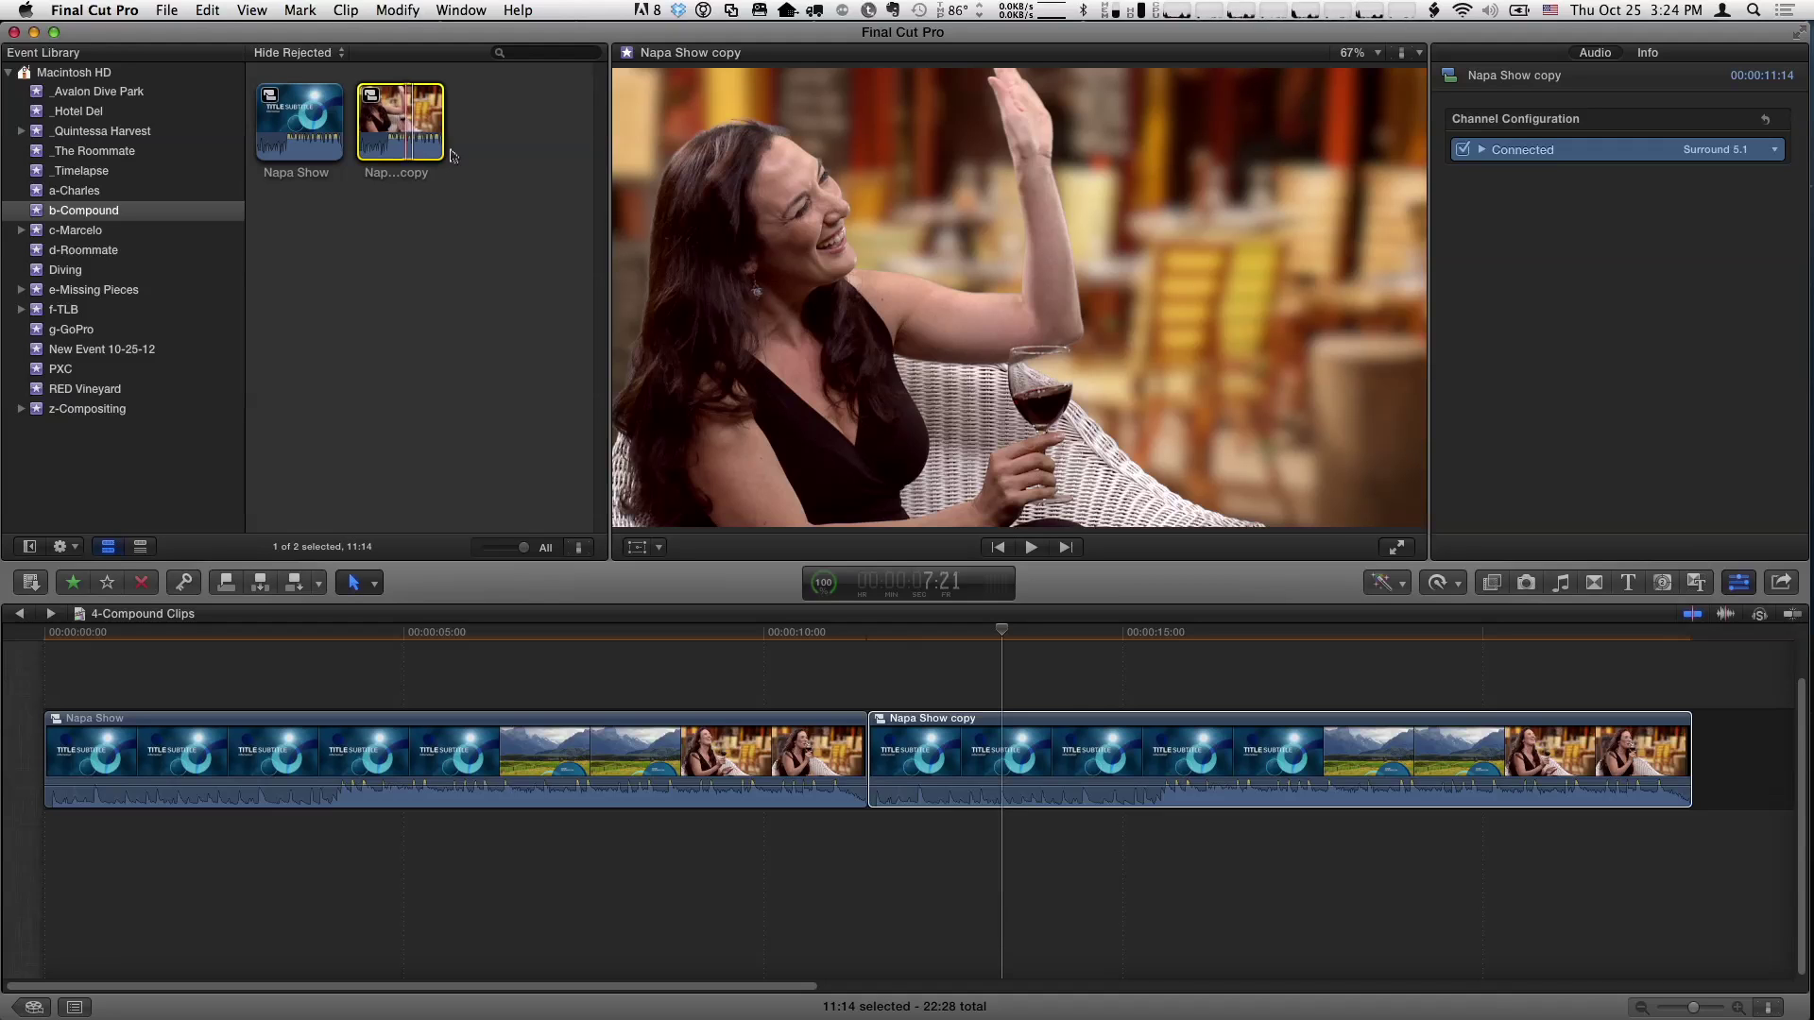
key("super+2")
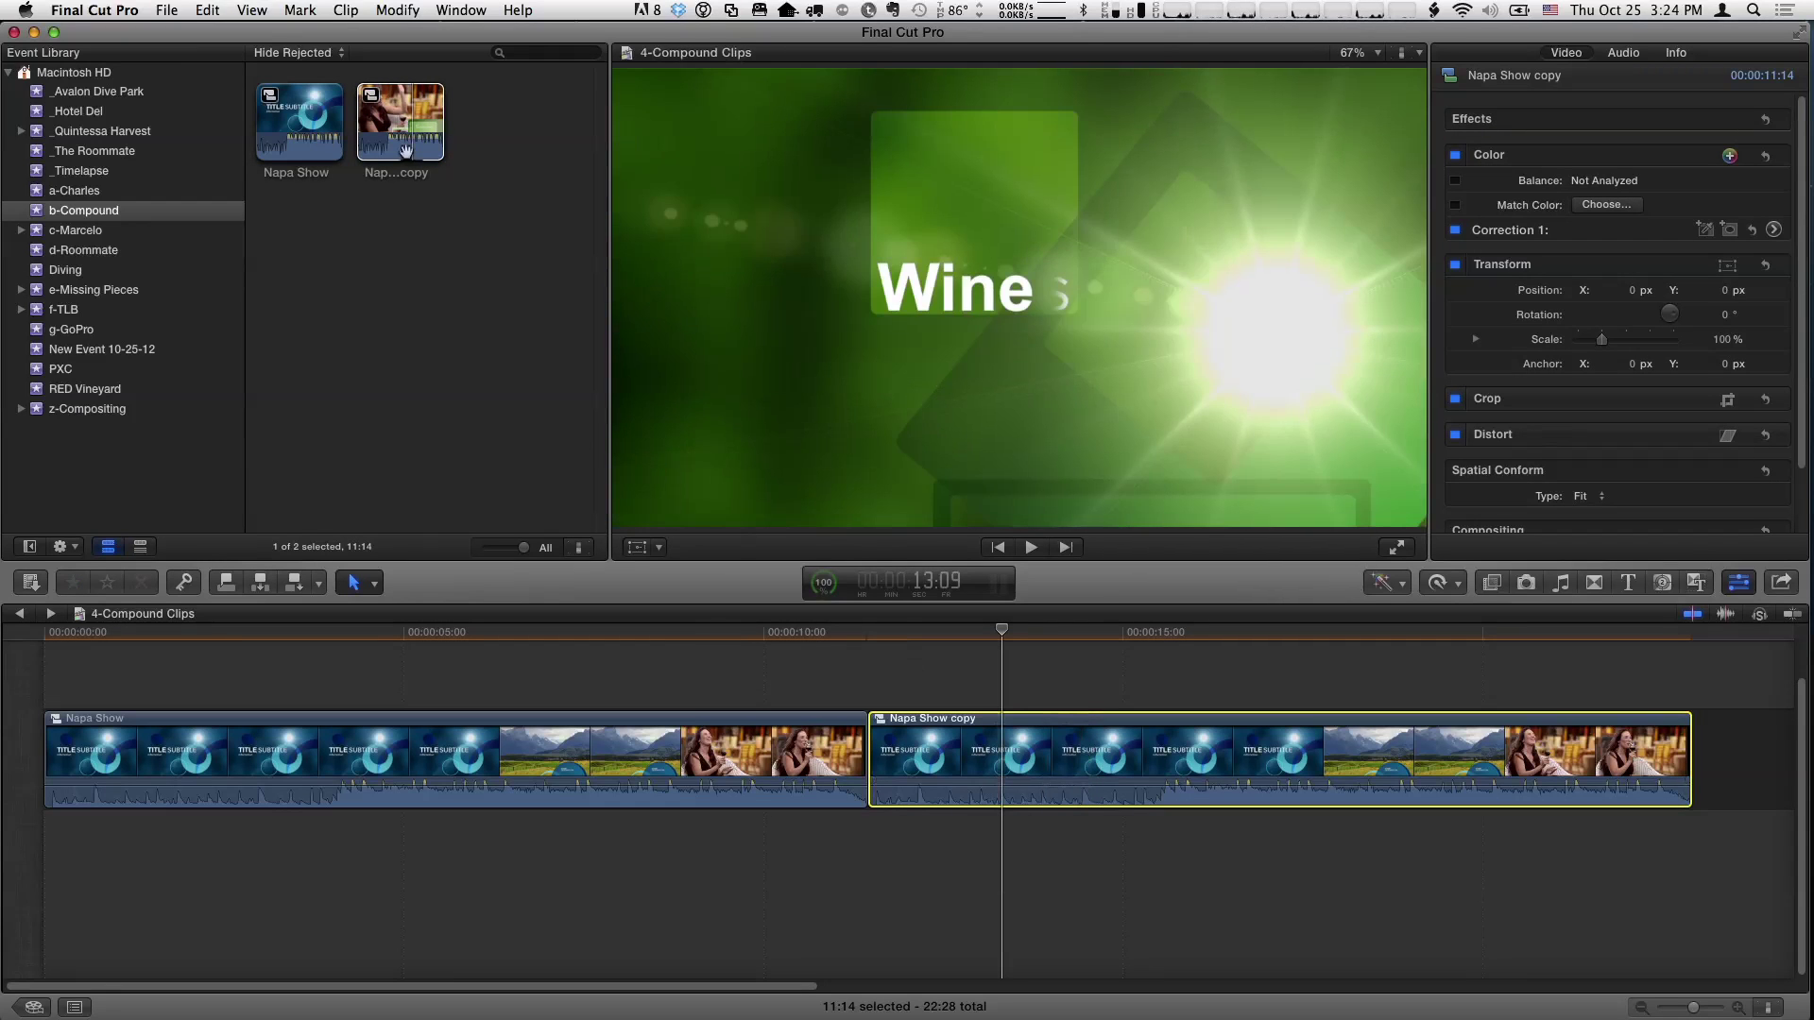
left_click(414, 156)
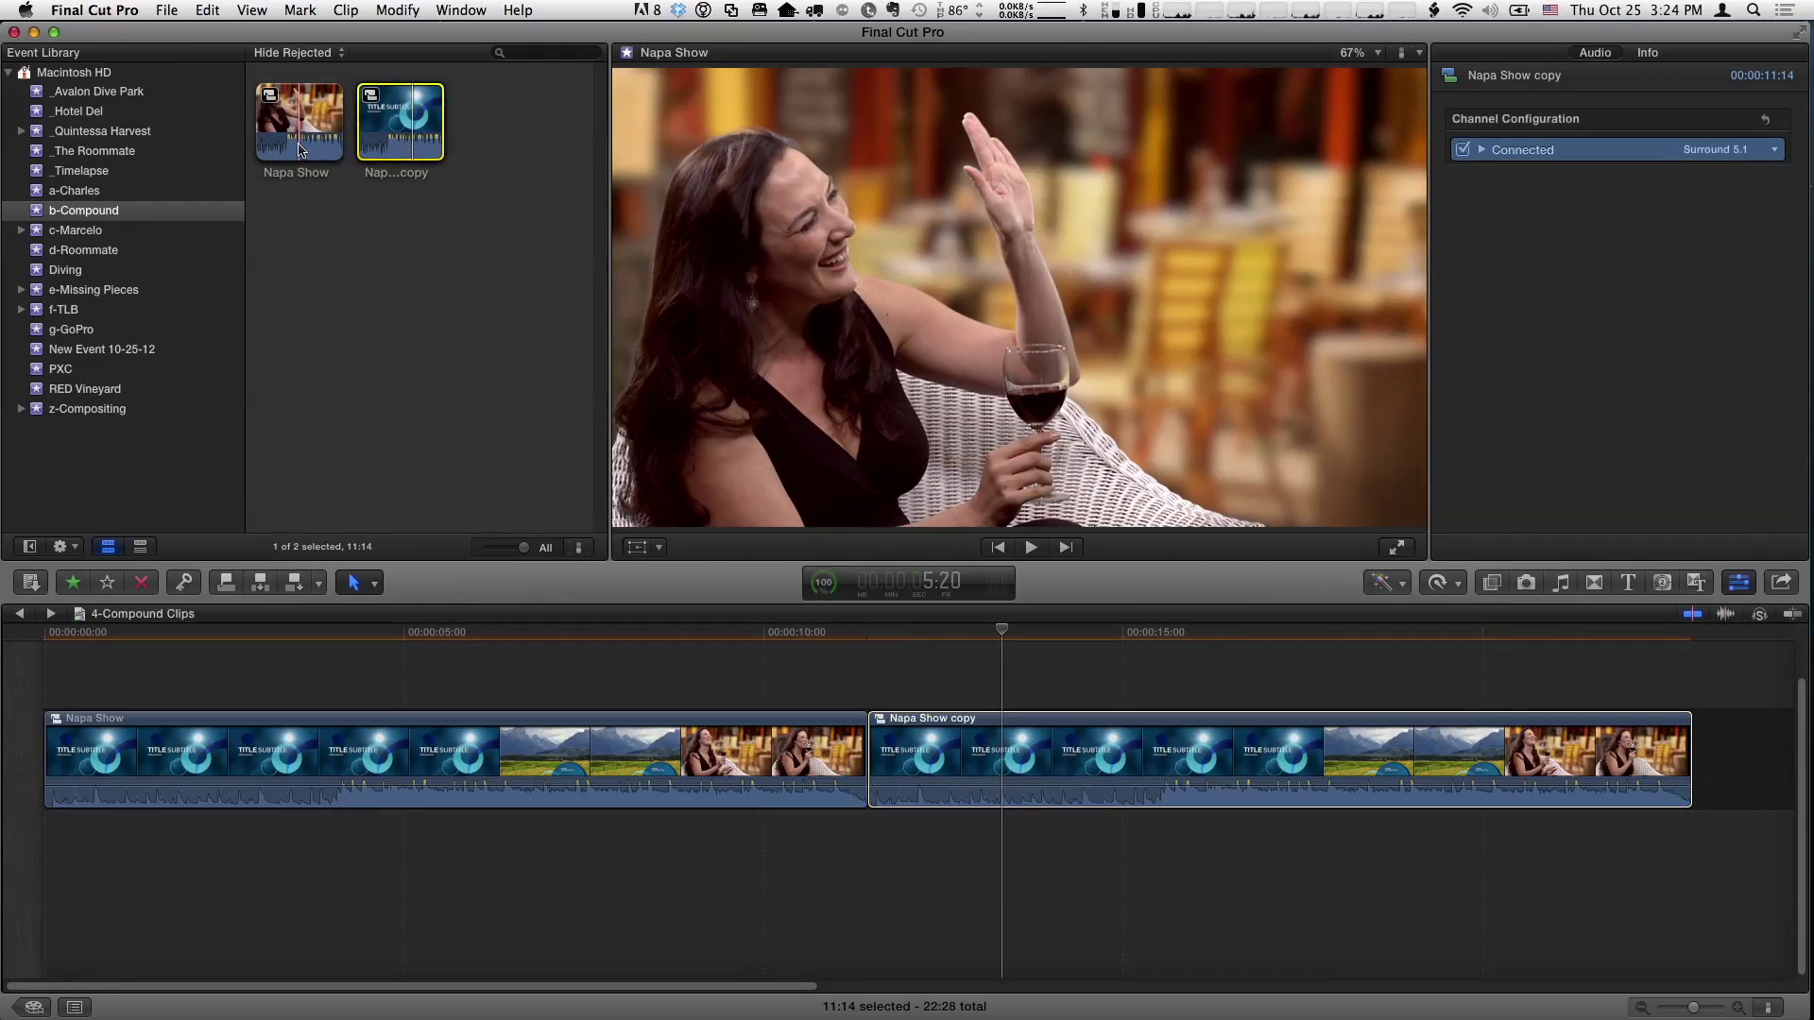